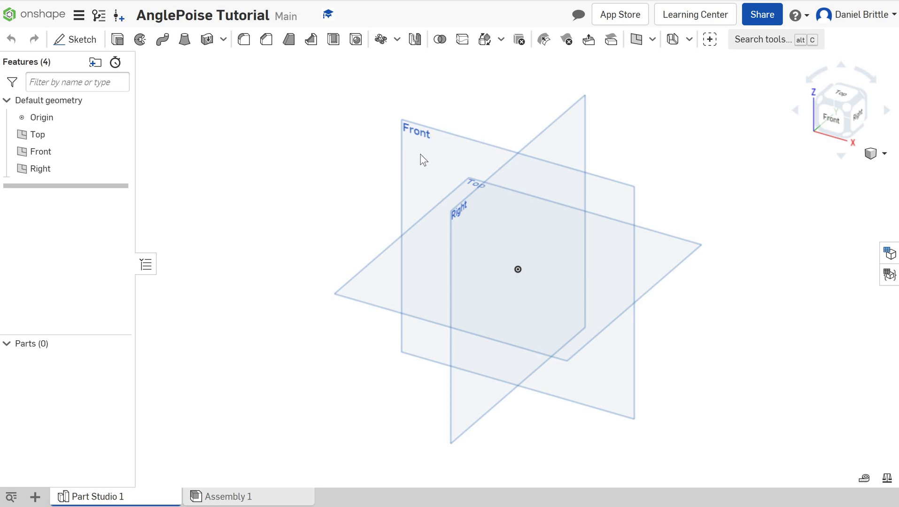
Step: Start a new sketch on the Front plane, viewed straight on from the front
click(457, 150)
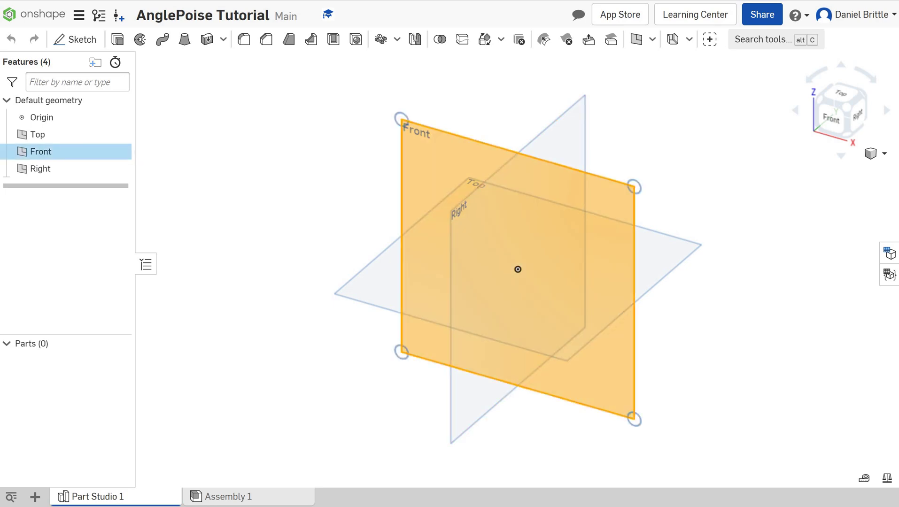
click(838, 121)
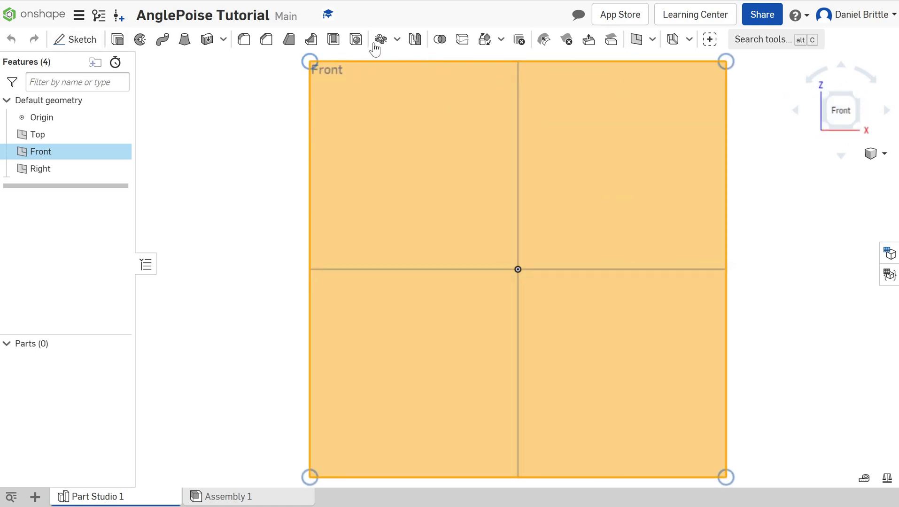
click(75, 39)
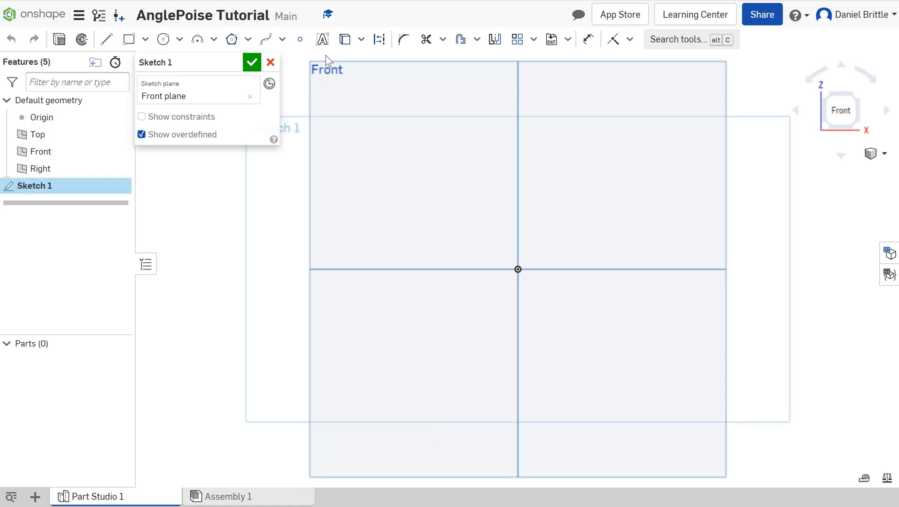
Step: Draw a circle centred on the origin and dimension its diameter to 125 mm
click(163, 39)
click(517, 270)
click(616, 270)
click(593, 42)
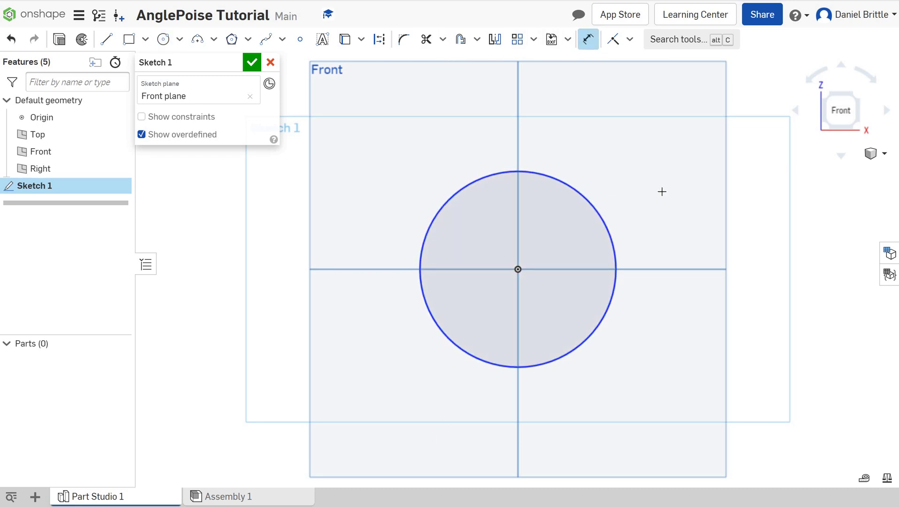
click(610, 232)
click(649, 229)
text(125mm)
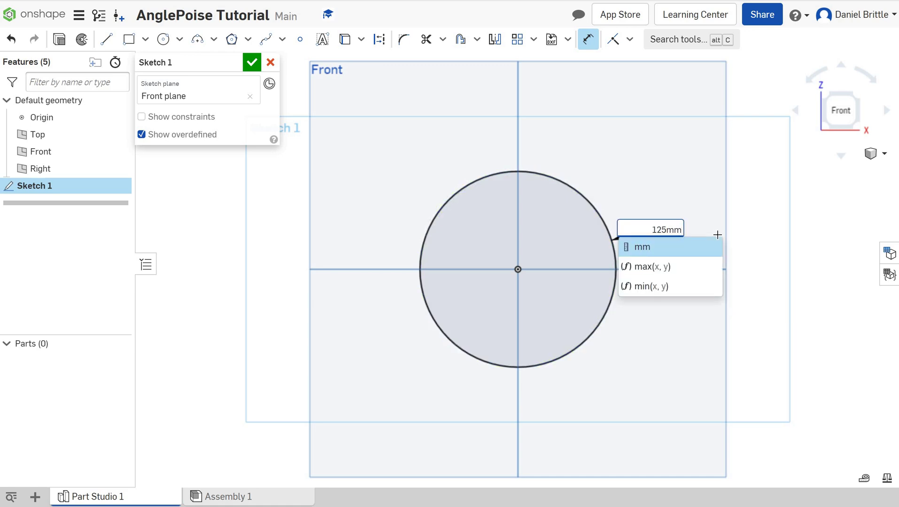
key(Return)
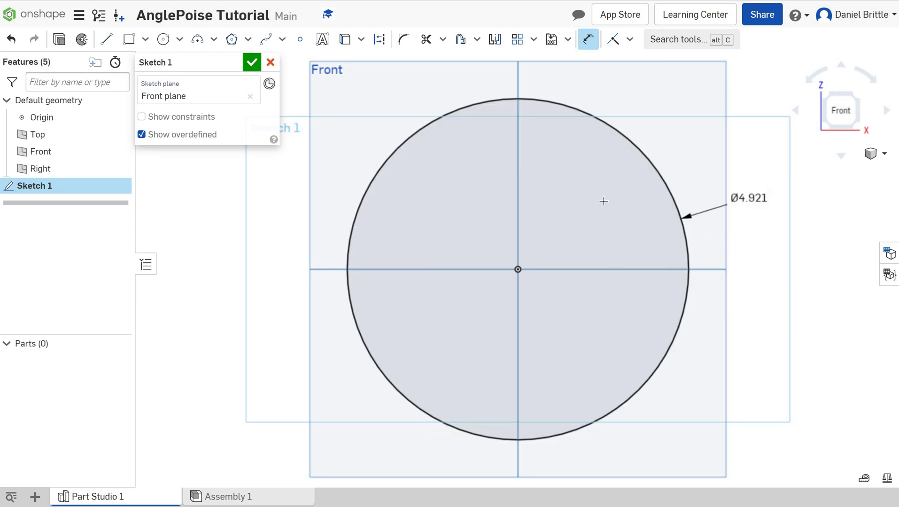
Step: Draw a rectangle about 1.5 in wide and 4 in tall, rising from the horizontal axis across the origin past the circle's top
click(128, 42)
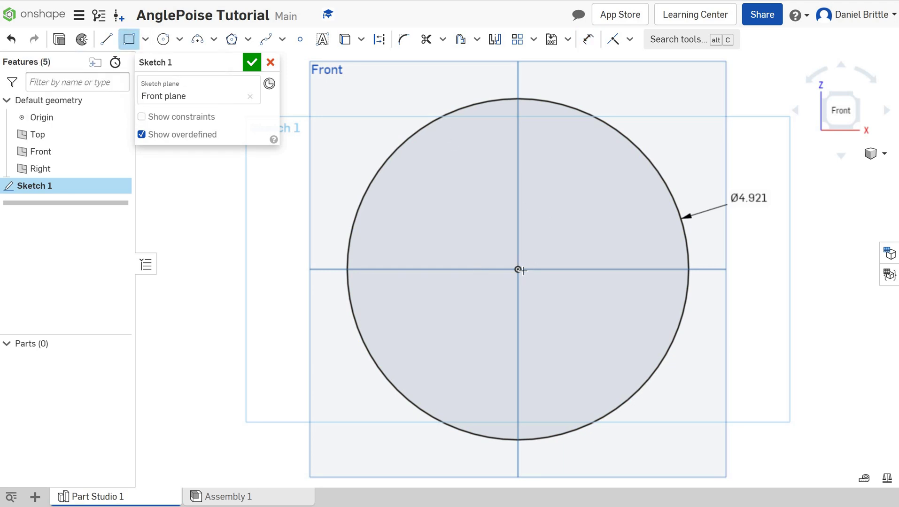
click(468, 270)
click(568, 90)
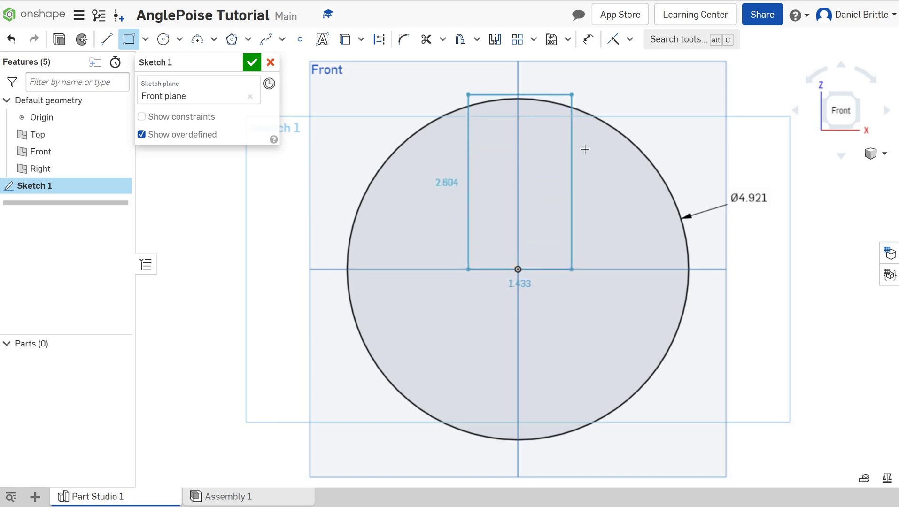
scroll(585, 143, down, 4)
click(578, 72)
scroll(571, 94, down, 2)
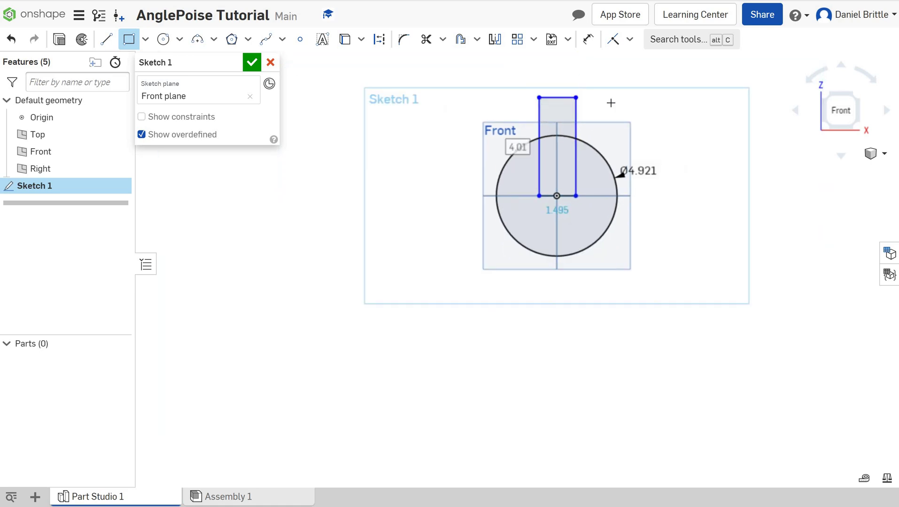
scroll(610, 101, up, 3)
scroll(600, 244, up, 2)
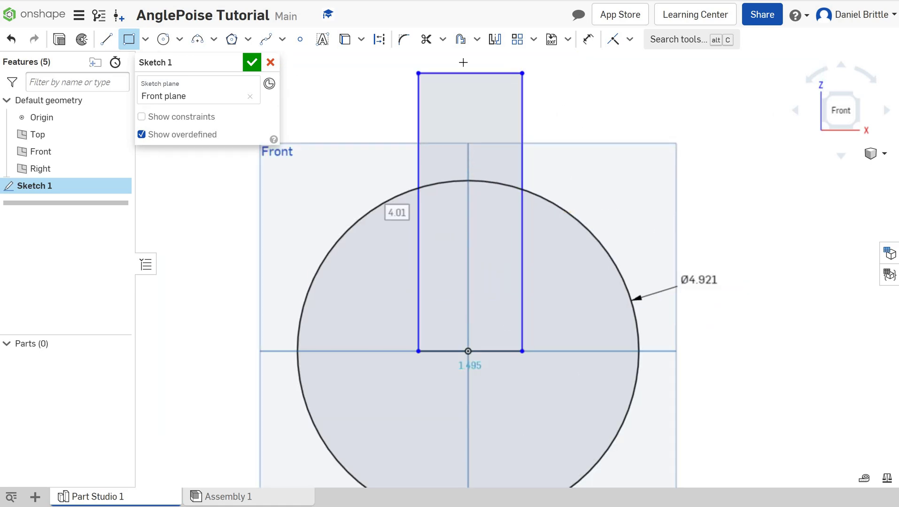
Step: Dimension the rectangle's left edge from the origin to 1.181 in (30 mm)
key(d)
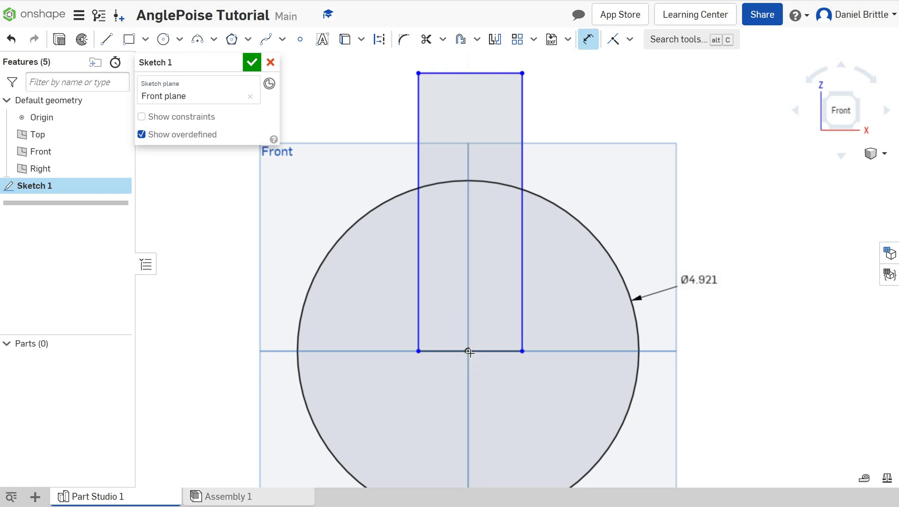
click(419, 322)
click(468, 351)
click(470, 380)
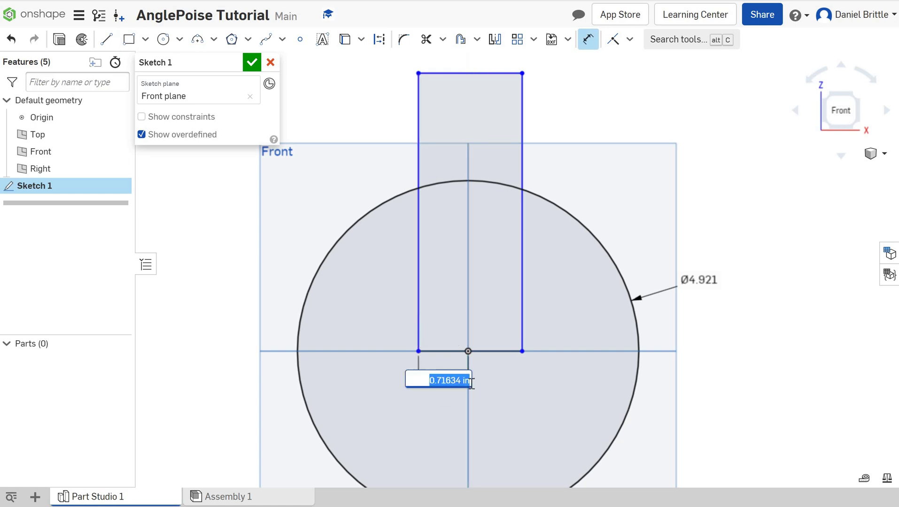
text(3m)
key(Escape)
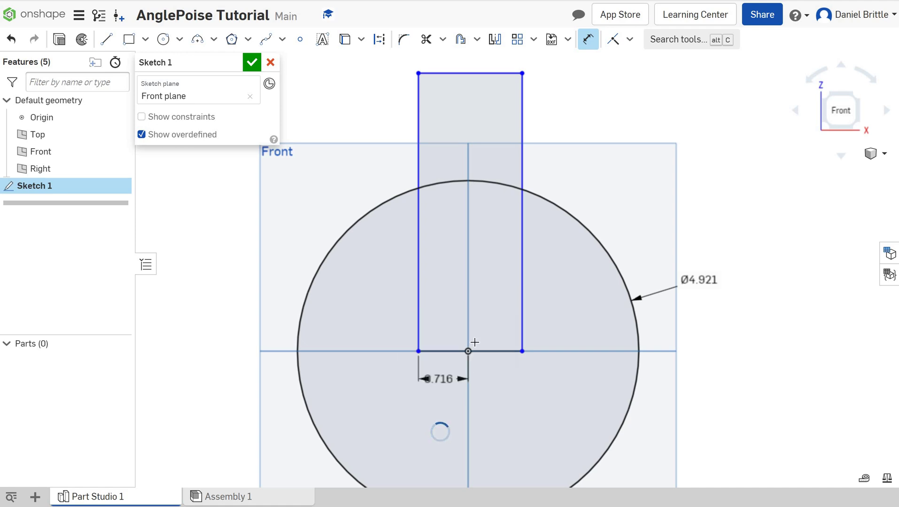
Step: Dimension the rectangle's right edge from the origin to 1.181 in (30 mm)
click(524, 310)
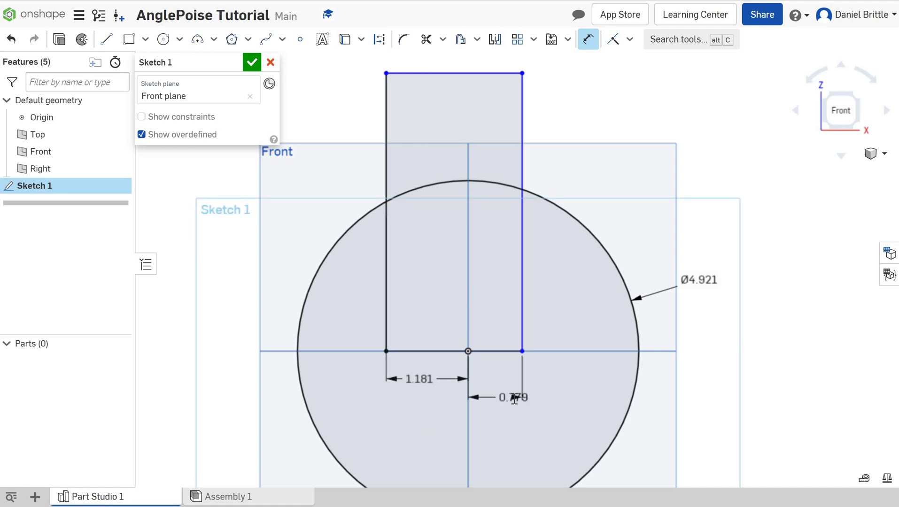
click(515, 399)
text(10 m)
key(Return)
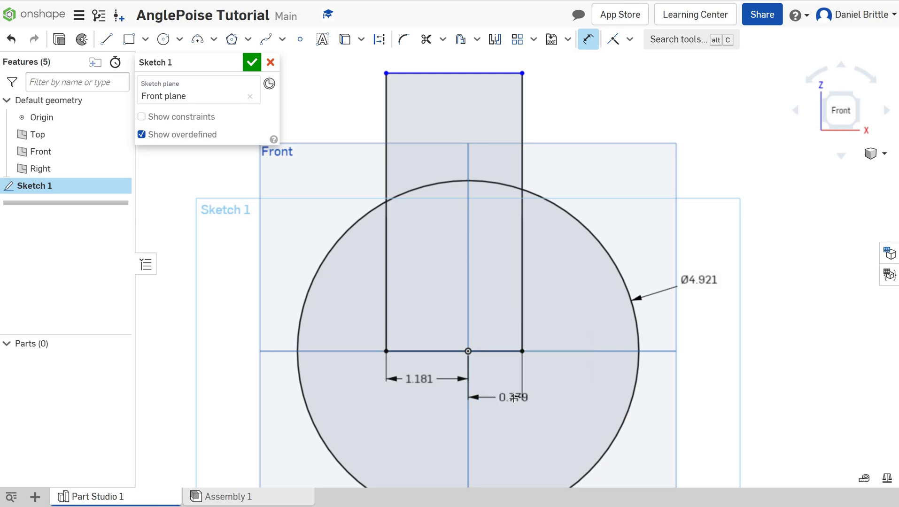
Step: Dimension the rectangle's height to 110 mm on its right edge
click(550, 194)
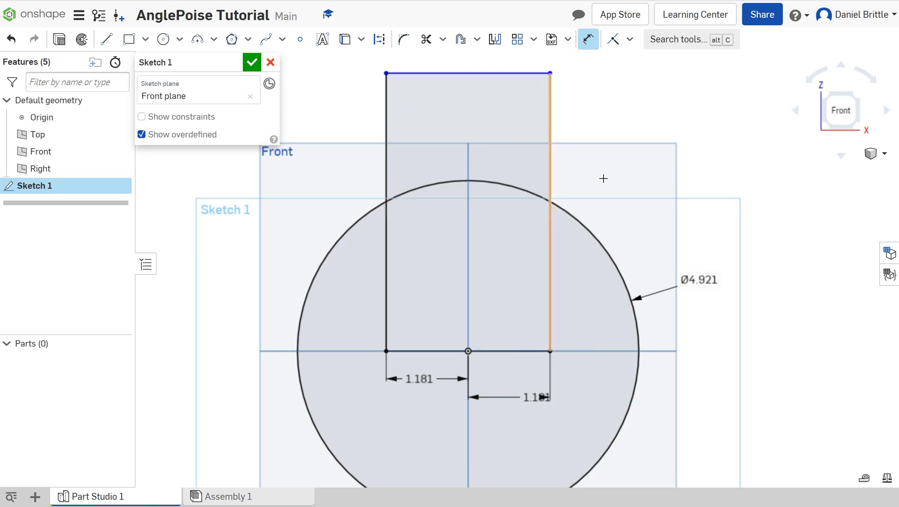
key(Escape)
click(602, 179)
text(110)
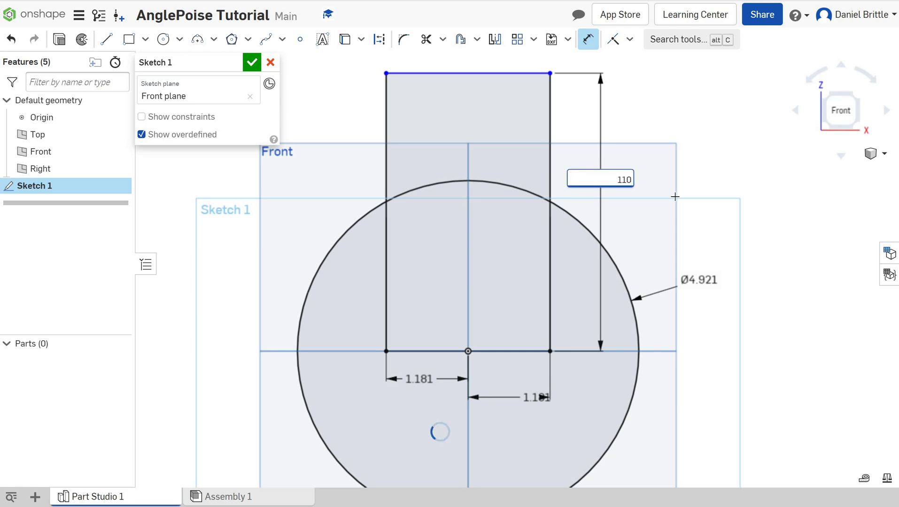
text(mm)
key(Return)
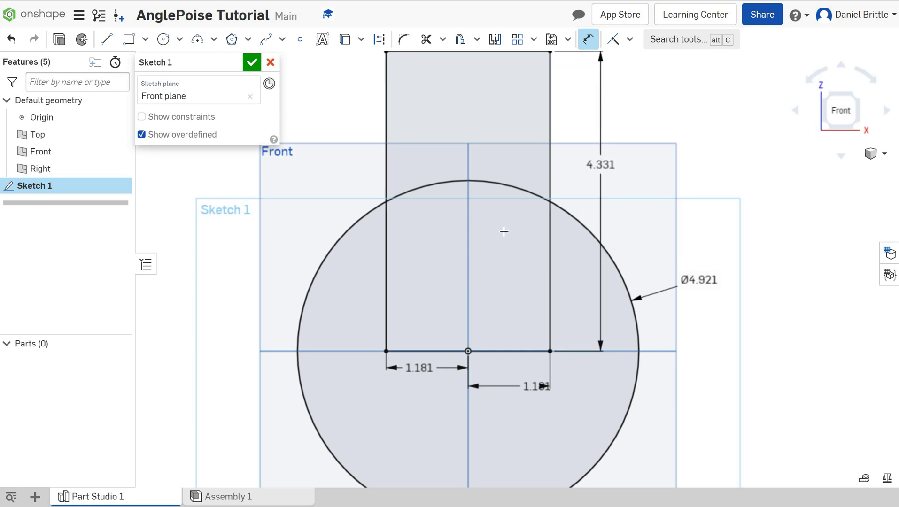
Step: Draw a circle centred on the rectangle's top edge through its corners, and a concentric circle about 4.48 in across inside the large circle
scroll(504, 231, up, 2)
scroll(504, 231, down, 5)
scroll(527, 106, down, 2)
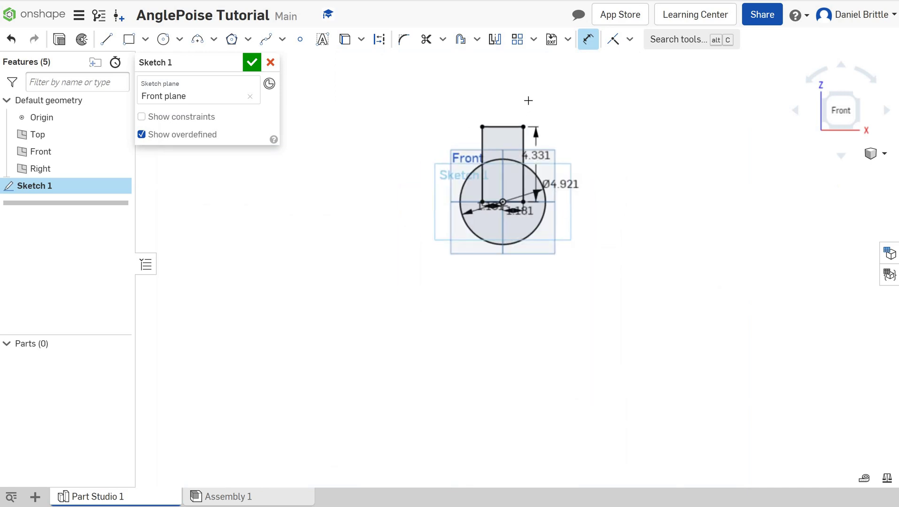
scroll(513, 119, up, 2)
click(162, 40)
click(478, 154)
click(518, 154)
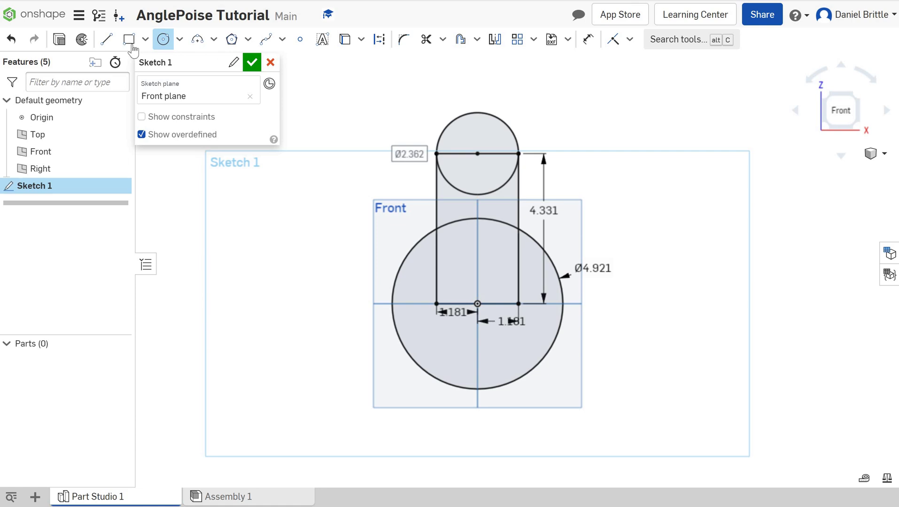
scroll(522, 245, up, 3)
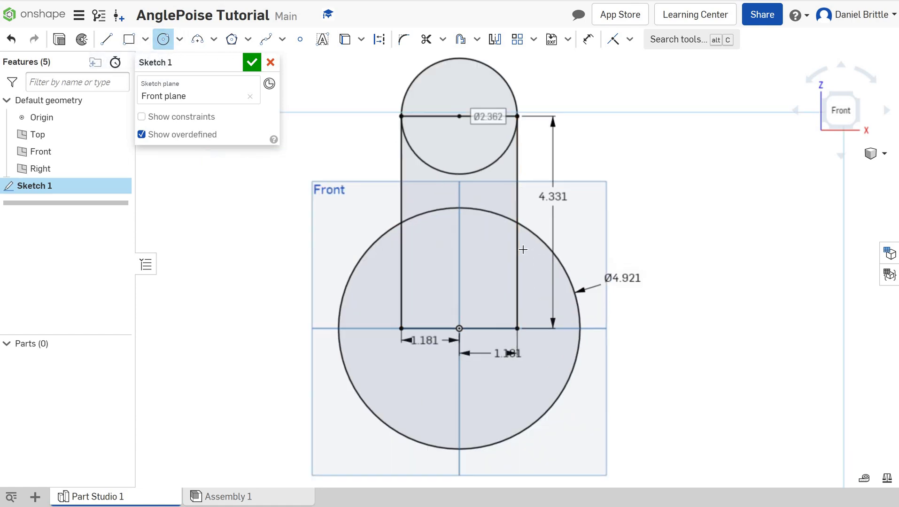
scroll(522, 209, down, 2)
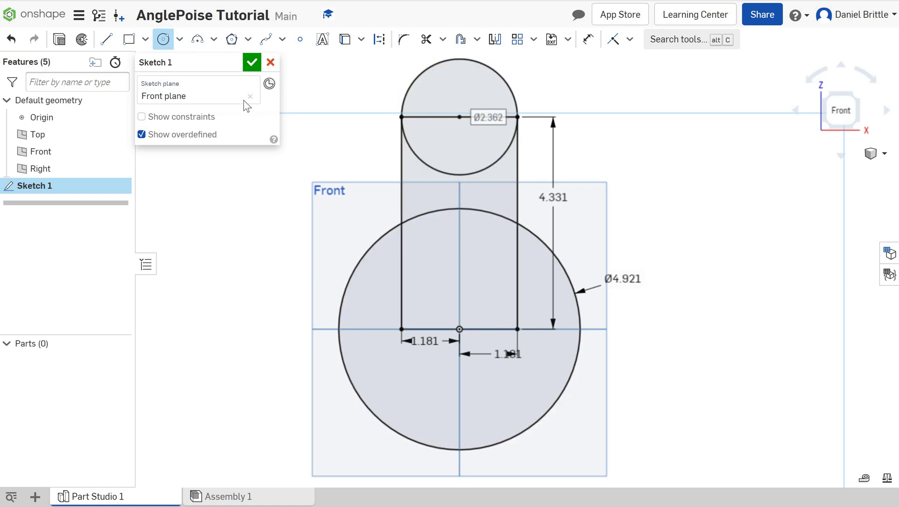
click(460, 329)
click(473, 439)
Step: Draw an inner rectangle about 1.79 in wide and 4.09 in tall on the first one's base line, plus a circle spanning its top edge
key(g)
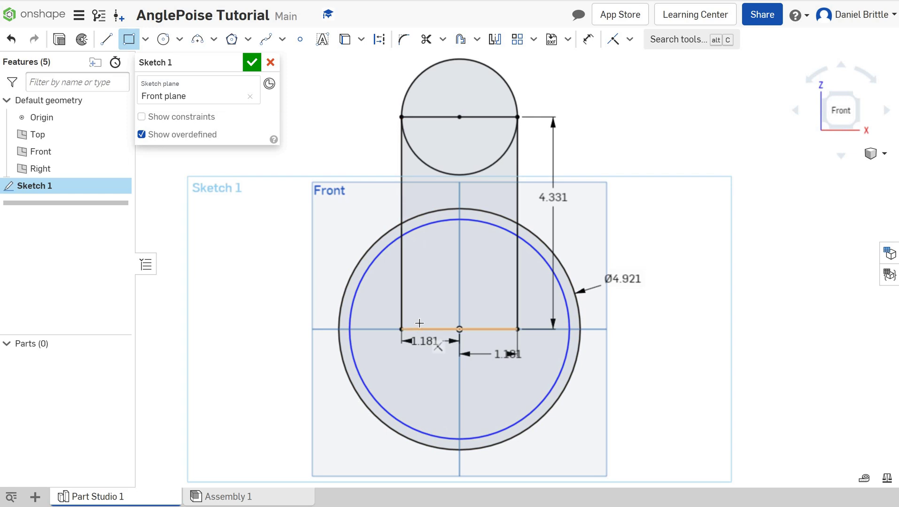
click(418, 329)
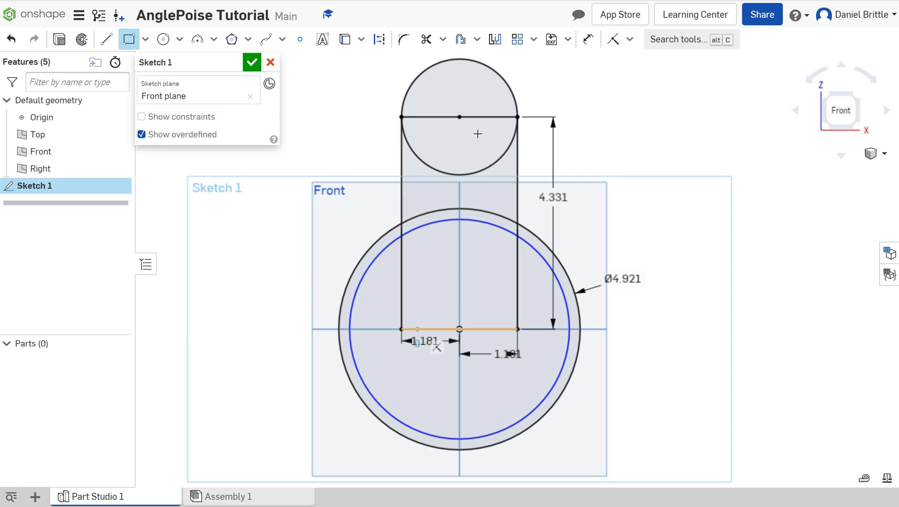
click(506, 129)
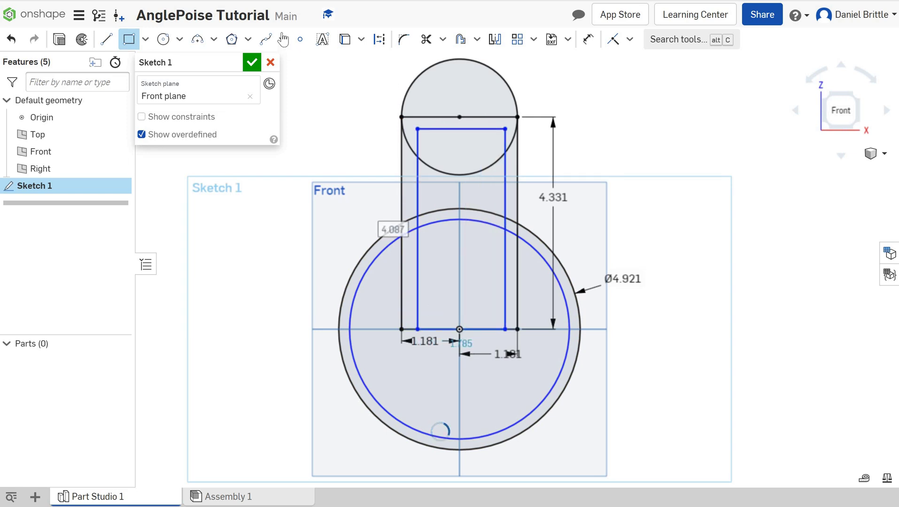
key(c)
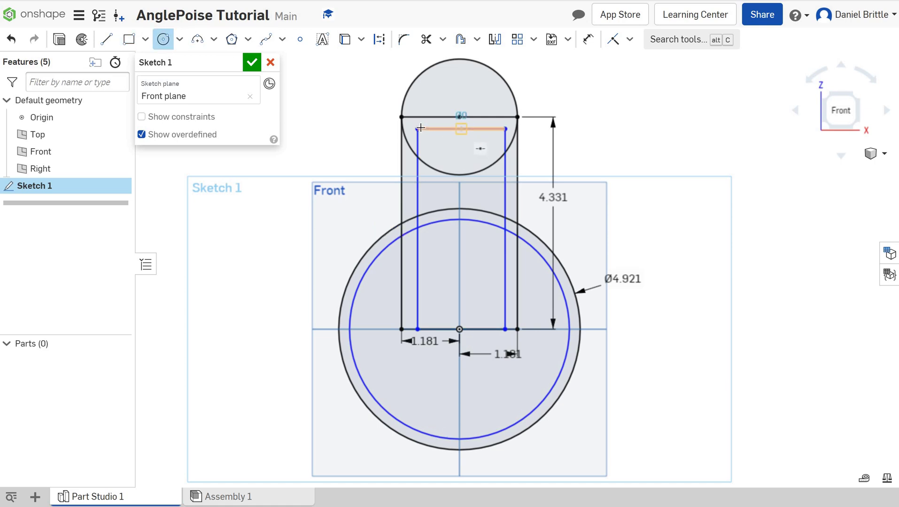
click(461, 129)
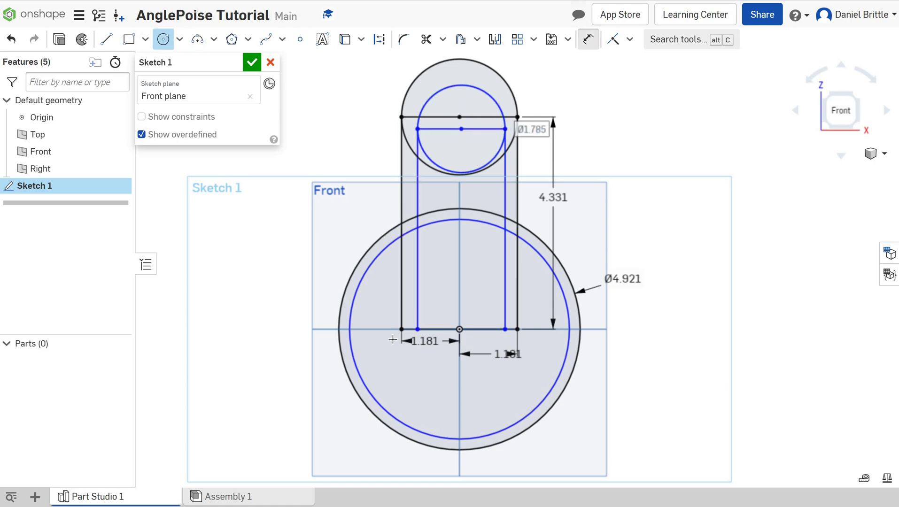
Step: Dimension the diameter of the inner concentric circle around the origin with the value 123
click(588, 39)
click(354, 377)
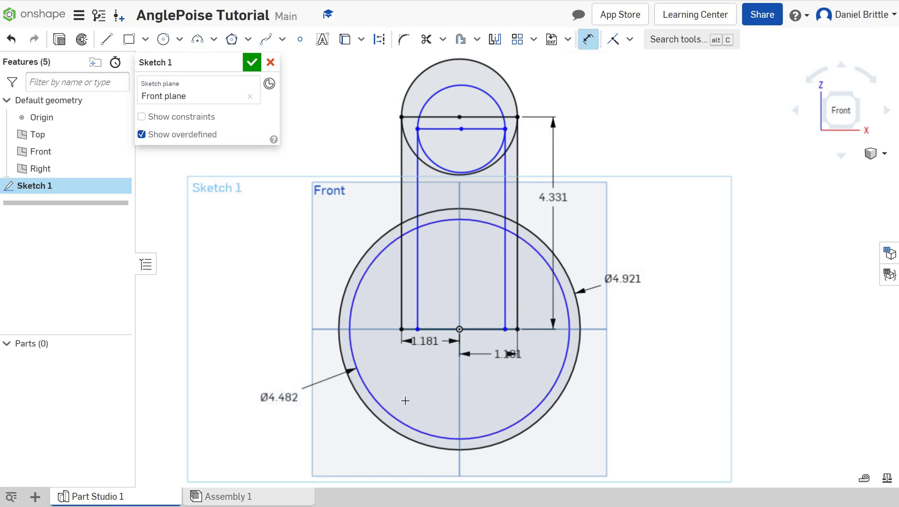
click(274, 399)
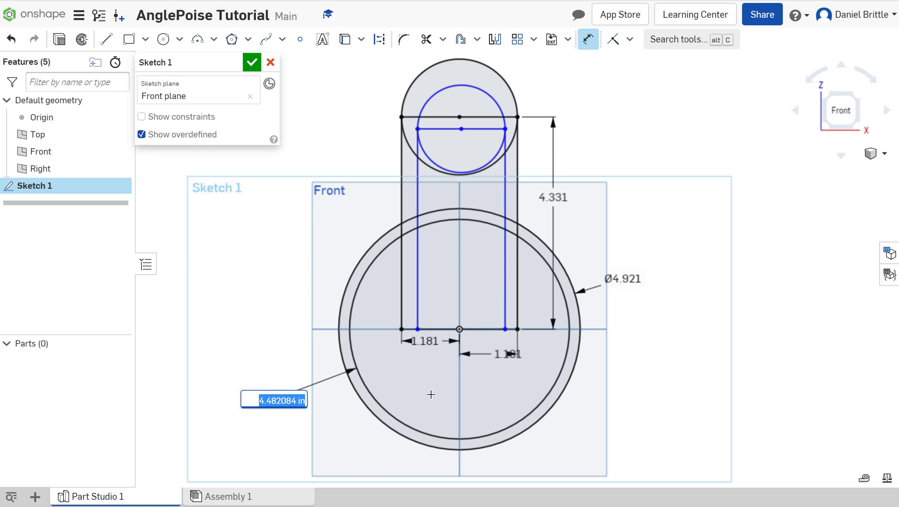
text(12)
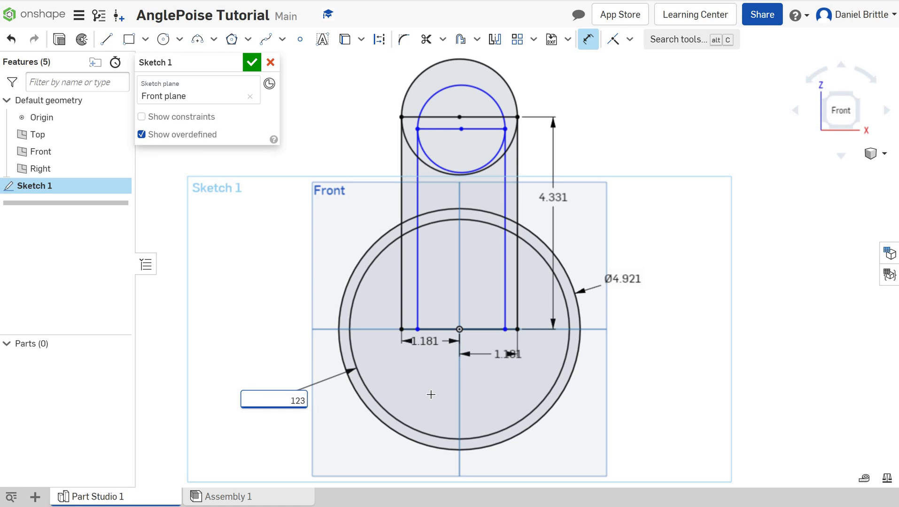
text(3)
key(Return)
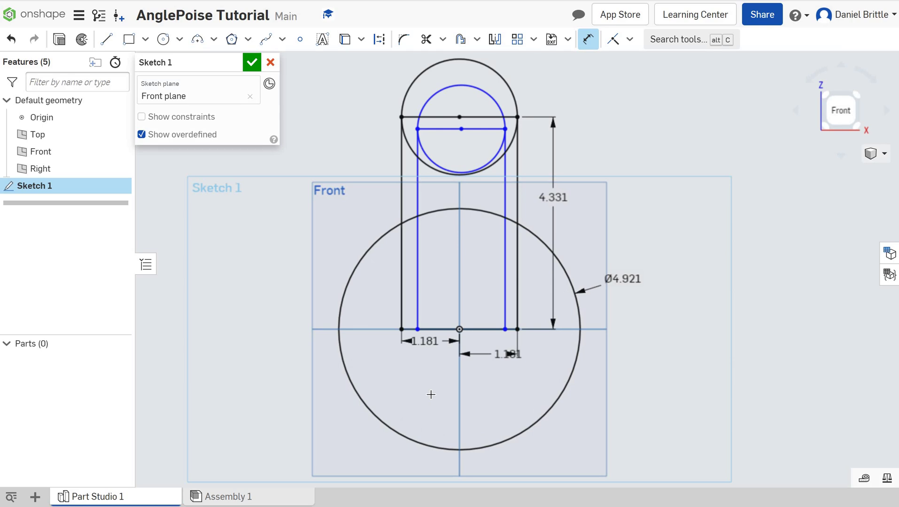
Step: Set the inner concentric circle's diameter dimension to 123 mm
scroll(437, 386, up, 3)
scroll(433, 382, down, 12)
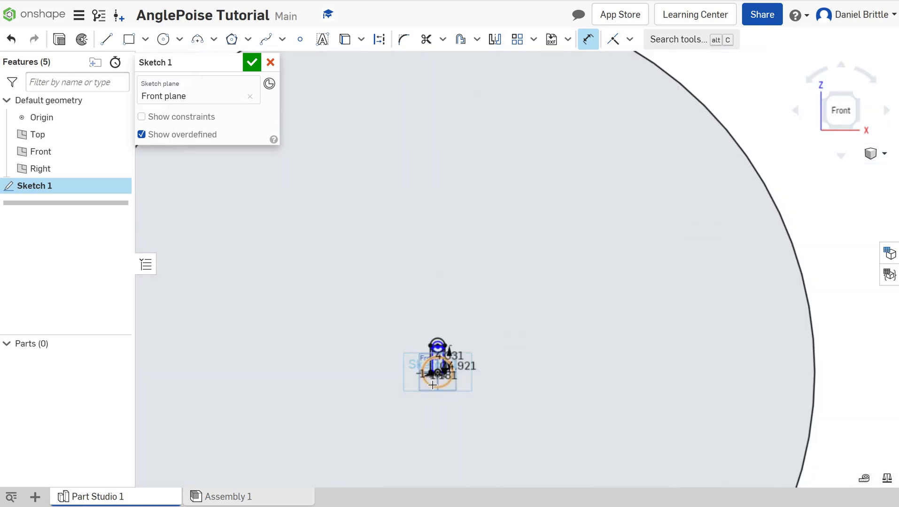
double_click(350, 416)
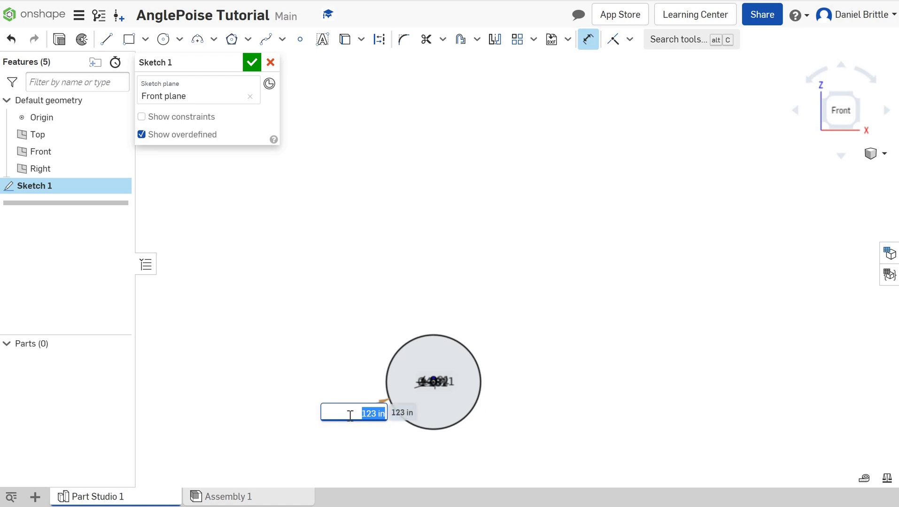
text(123mm)
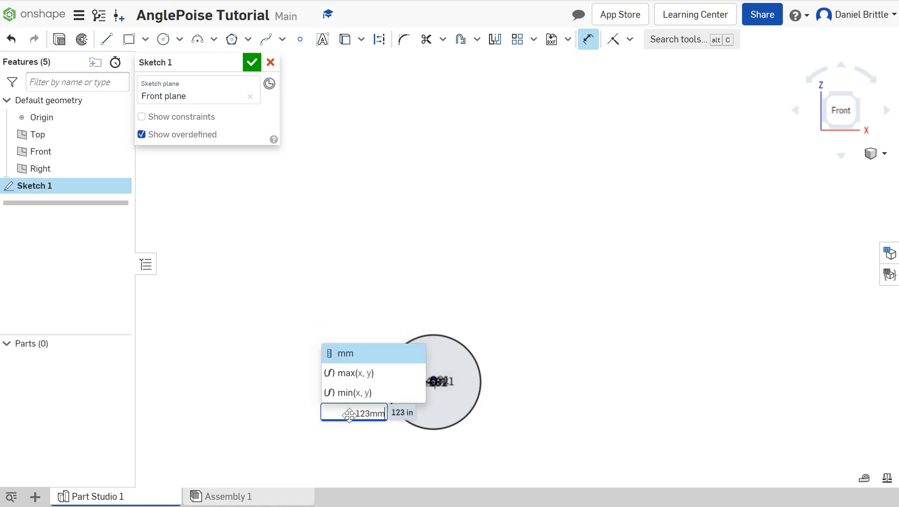
key(Return)
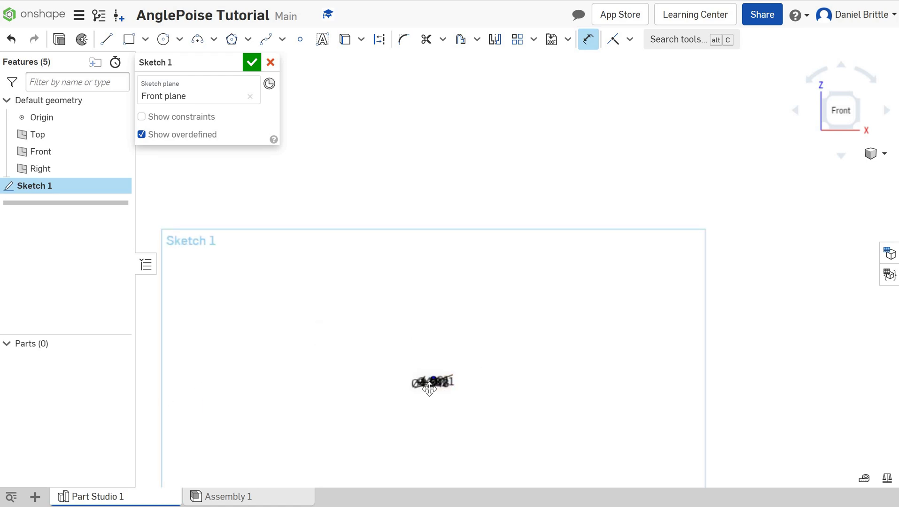
Step: Dimension the gap between the outer and inner rectangles' left sides to 1 mm
scroll(435, 371, up, 10)
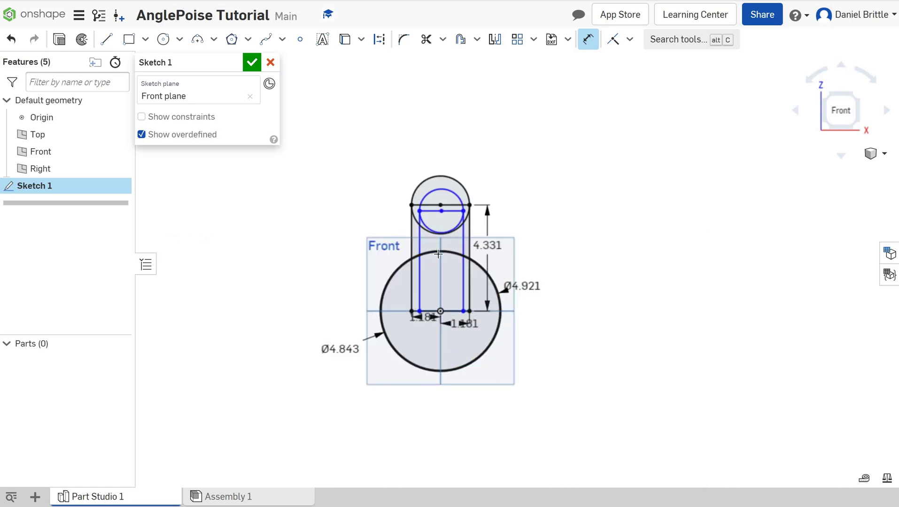
scroll(437, 254, up, 3)
scroll(431, 247, down, 1)
scroll(287, 269, up, 2)
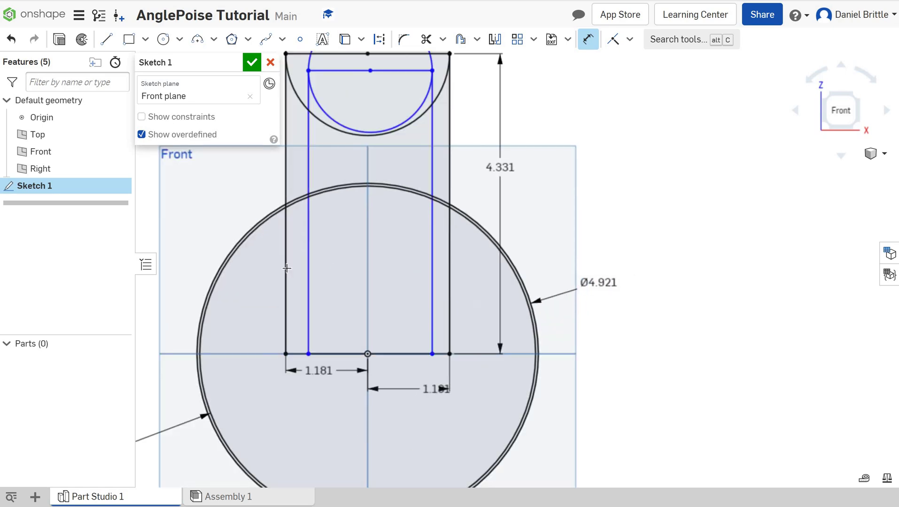
click(287, 321)
click(308, 317)
click(304, 321)
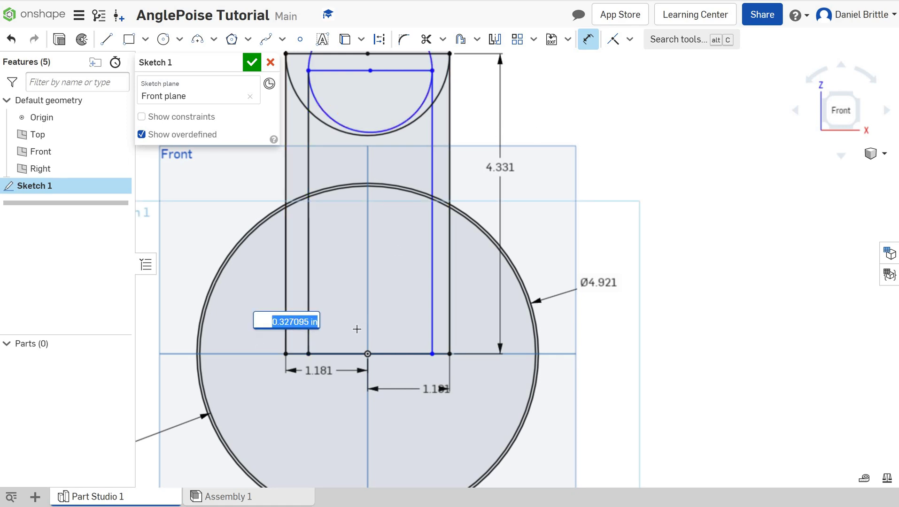
text(1mm)
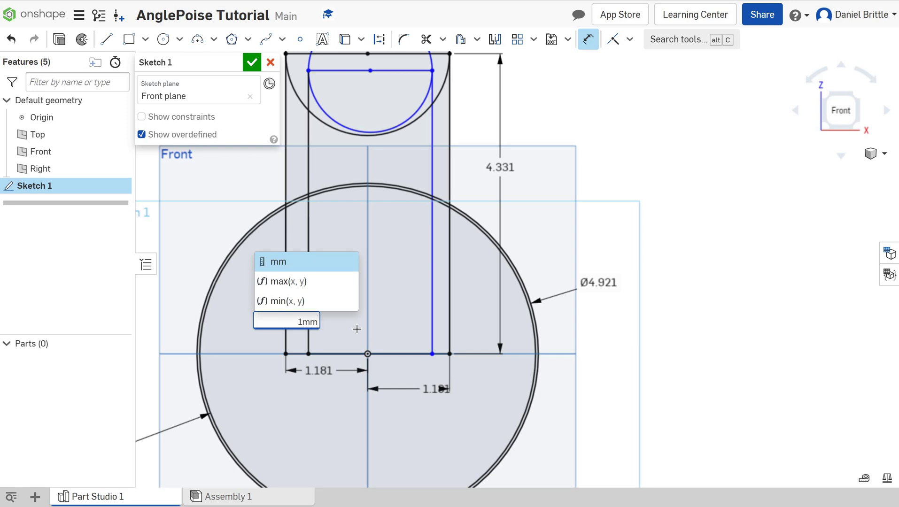
key(Return)
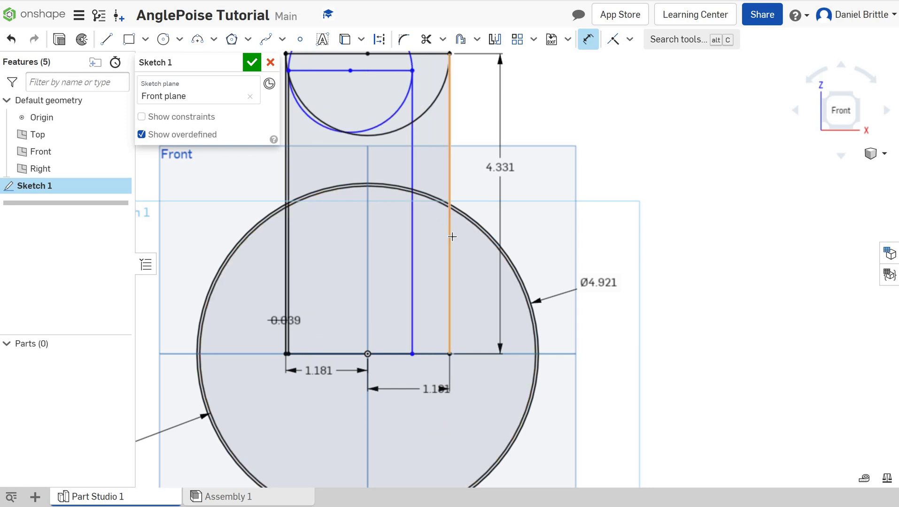
Step: Dimension the gap between the outer and inner rectangles' right sides to 1 mm
click(423, 345)
click(429, 366)
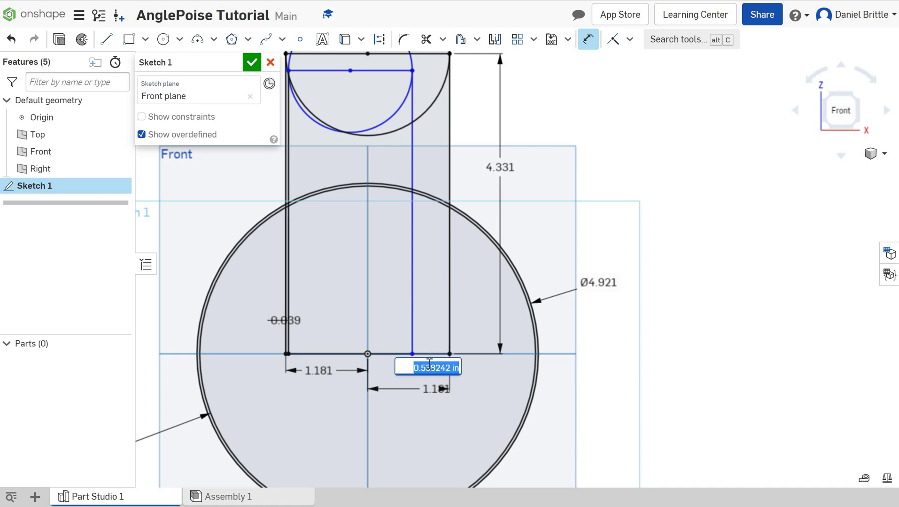
text(1m)
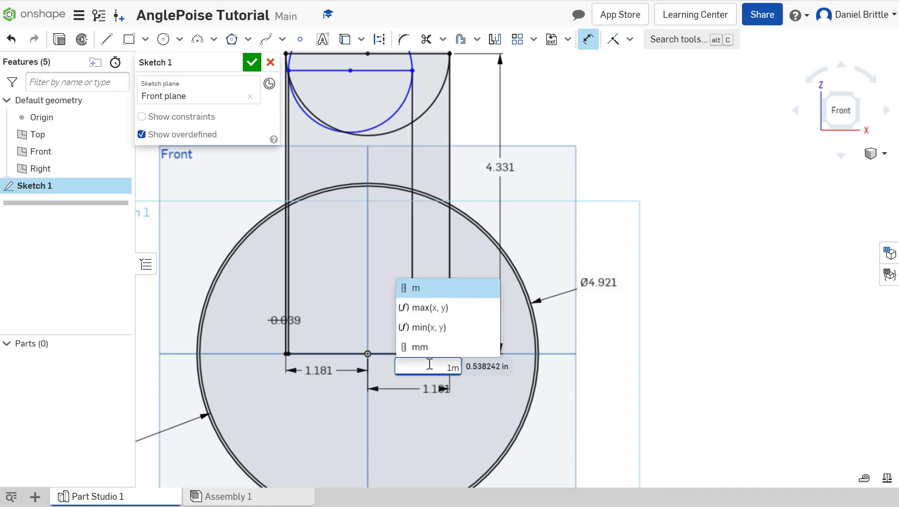
text(m)
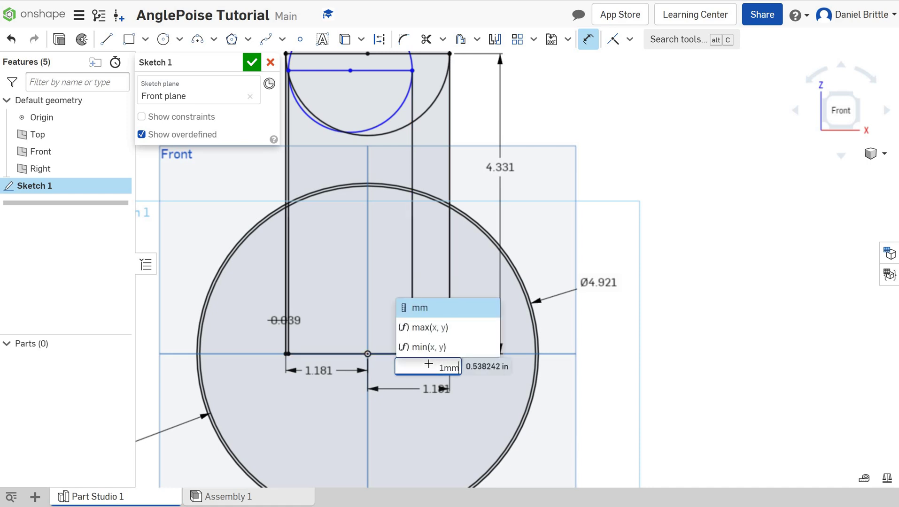
key(Return)
Step: Dimension the distance between the two rectangles' top edges as 0 so the inner edge lines up with the outer one
scroll(409, 188, down, 3)
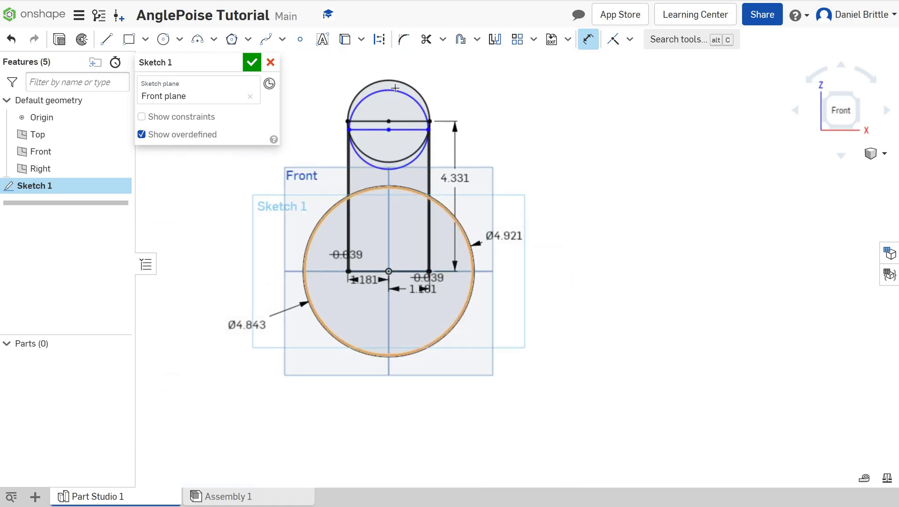
scroll(396, 87, up, 3)
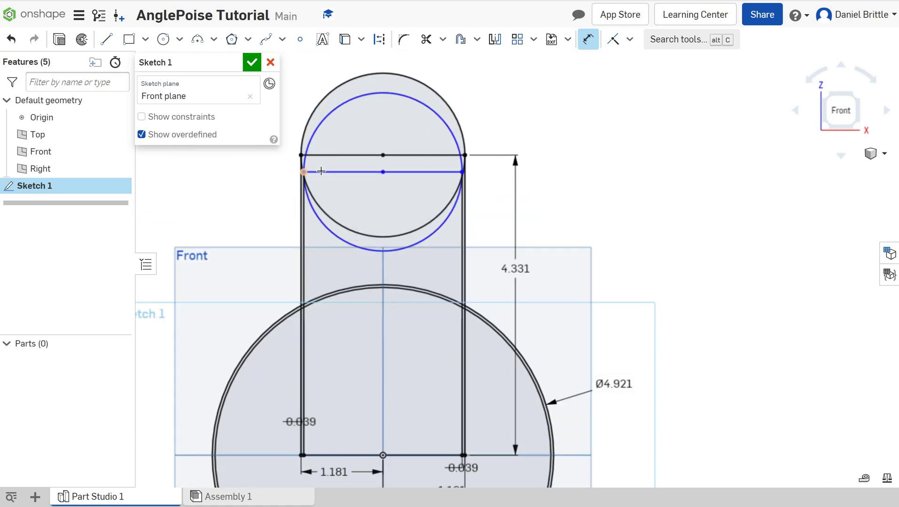
click(324, 172)
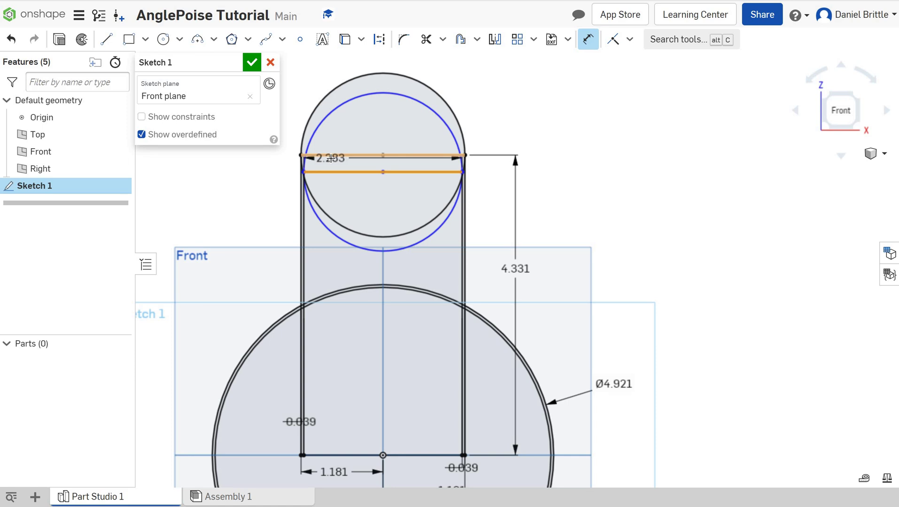
click(331, 158)
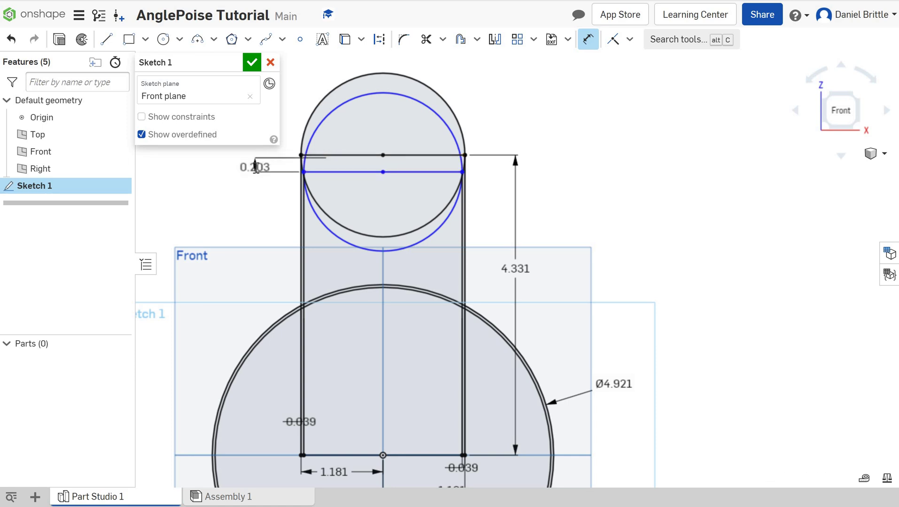
click(255, 167)
key(Return)
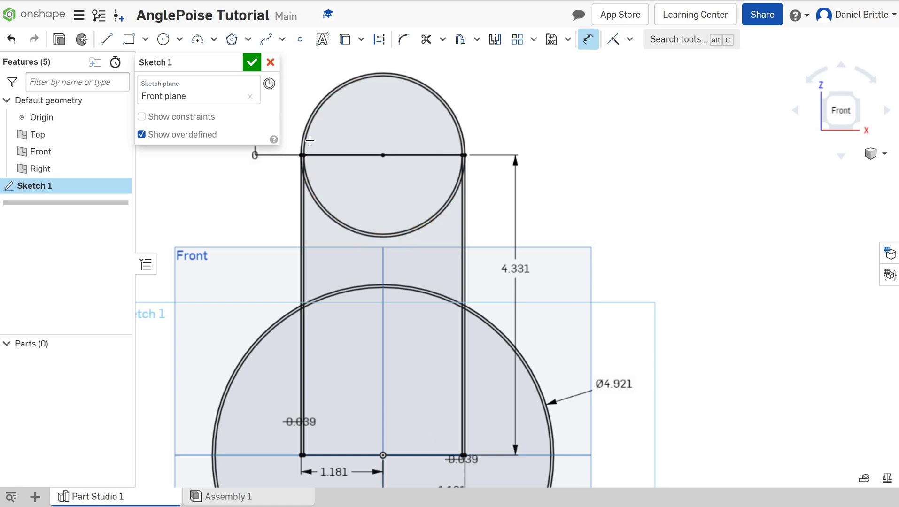
Step: Draw a vertical centre line about 5.66 in long from the origin up past the top of the small circles
click(106, 39)
key(l)
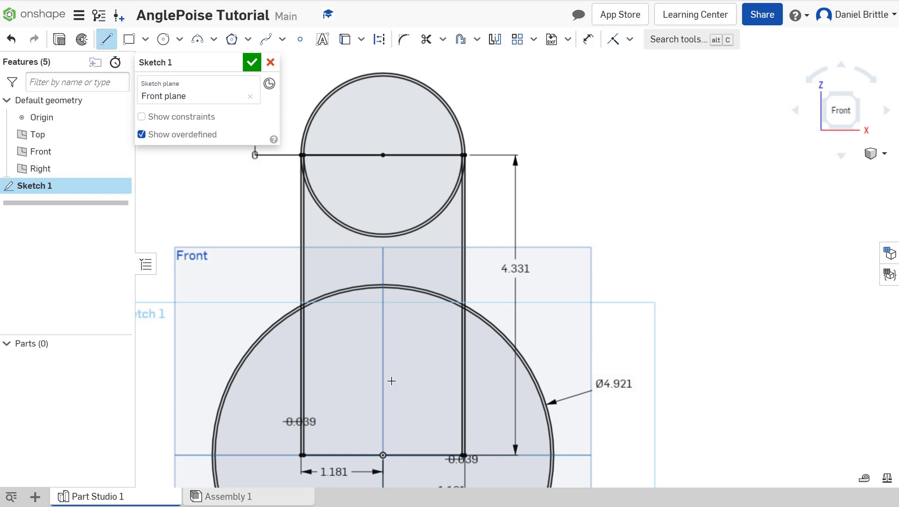
click(383, 456)
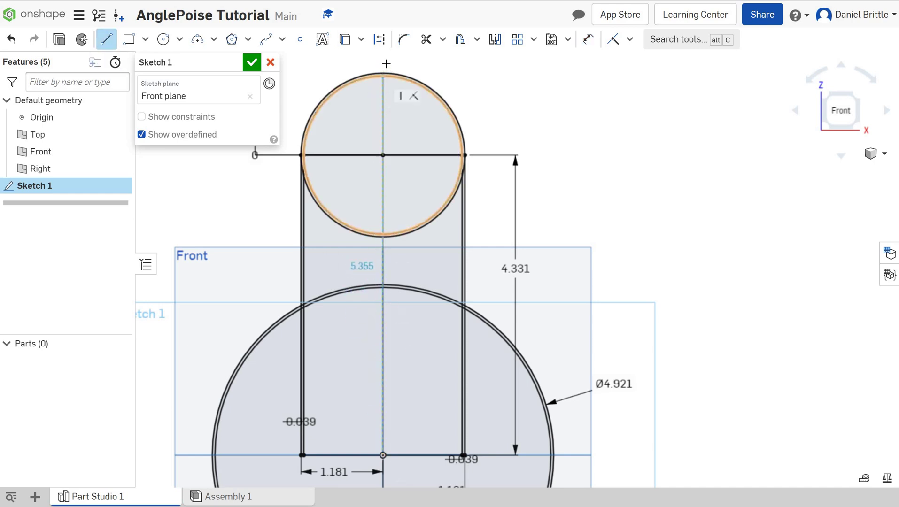
key(Return)
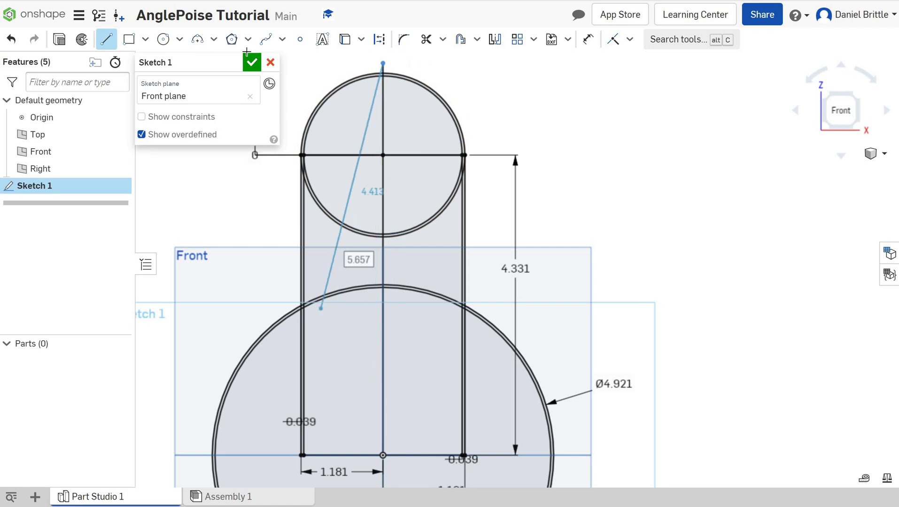
Step: Draw a horizontal line about 1.87 in long from the rectangles' lower-left corner outward past the large circles
click(112, 40)
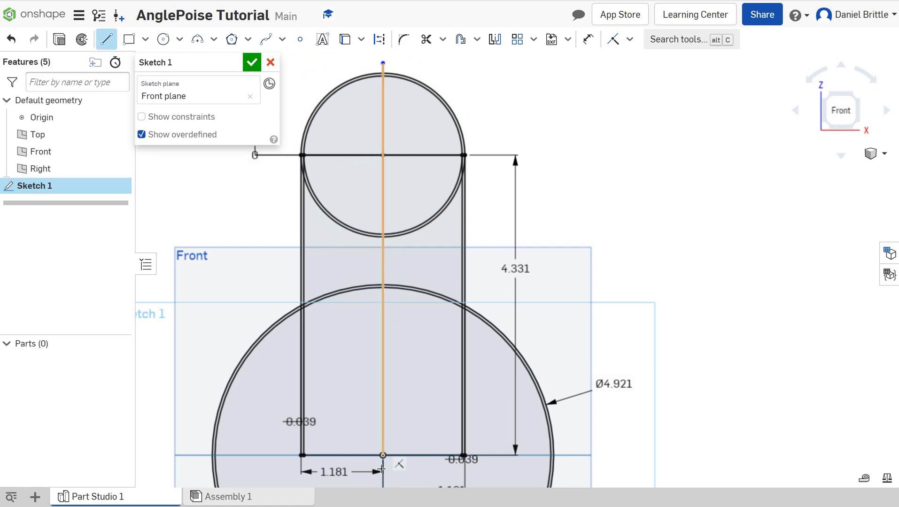
click(303, 455)
click(172, 456)
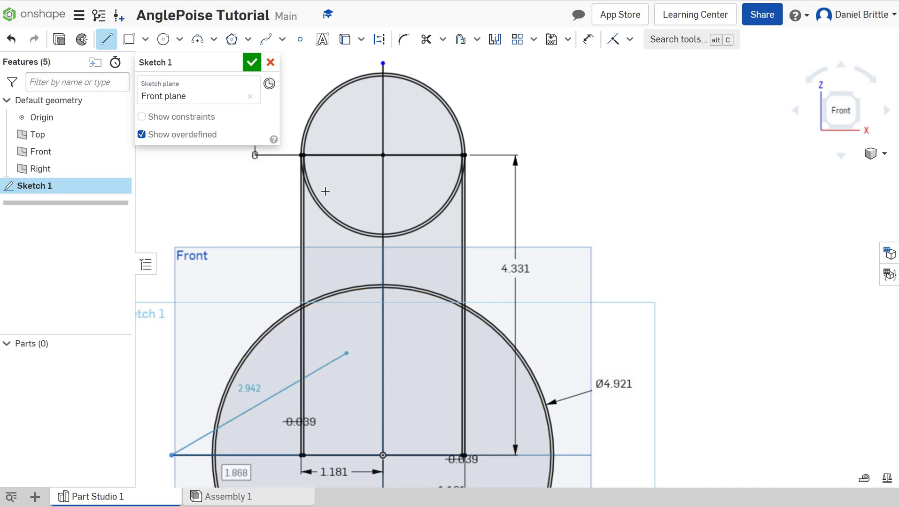
Step: Trim both circle pairs to their upper-left quarter arcs and remove the rectangles' right sides above the large circles
click(426, 40)
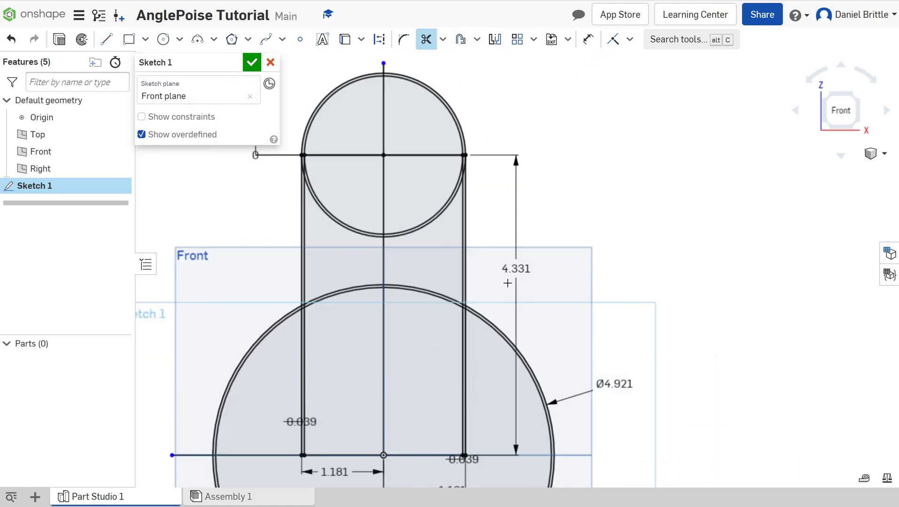
scroll(507, 283, down, 5)
scroll(465, 292, up, 4)
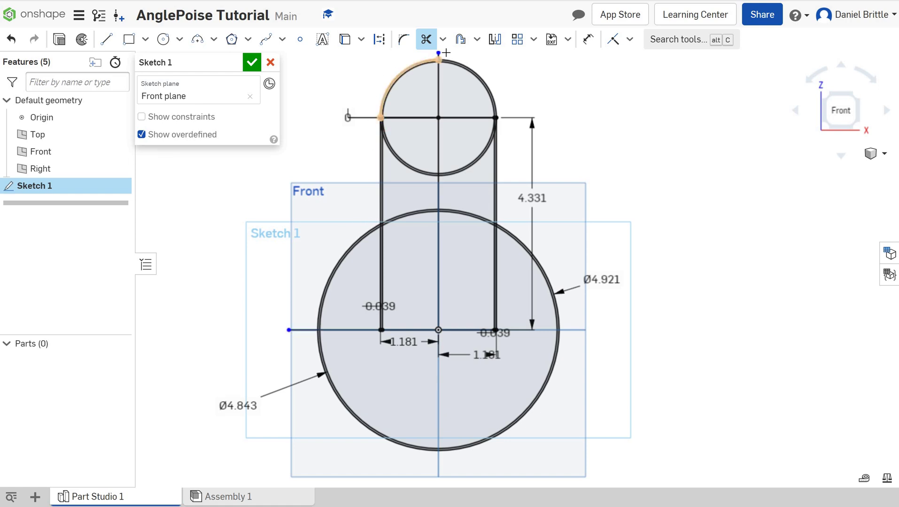
click(479, 73)
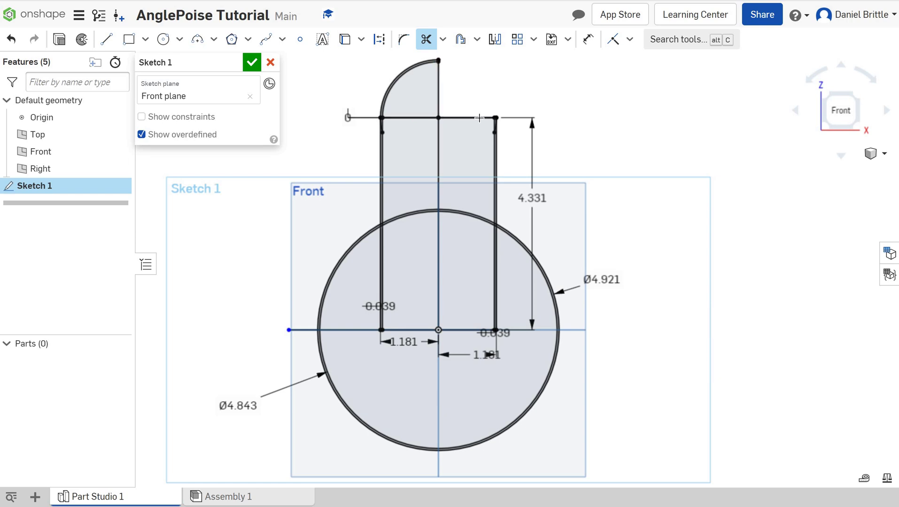
click(494, 161)
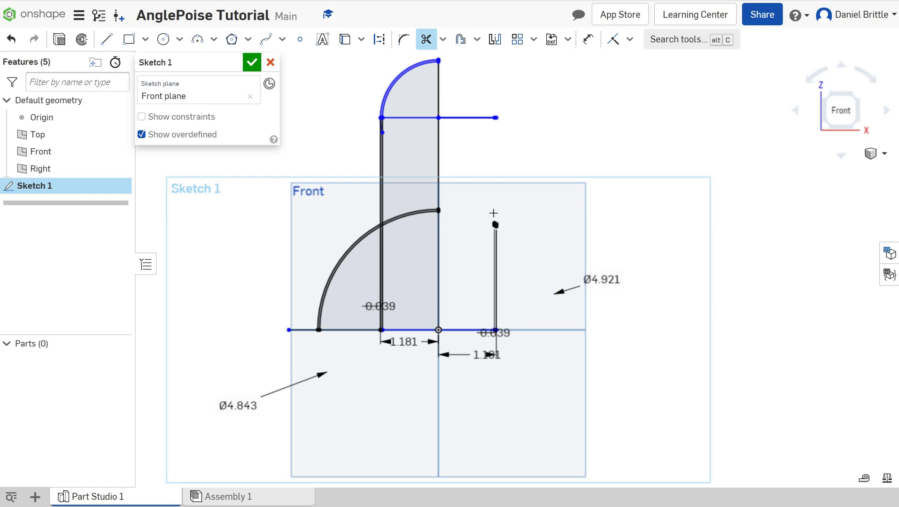
Step: Trim the large arcs inside the rectangle, the left sides below them, the outer horizontal line and the centre line's upper end
click(412, 211)
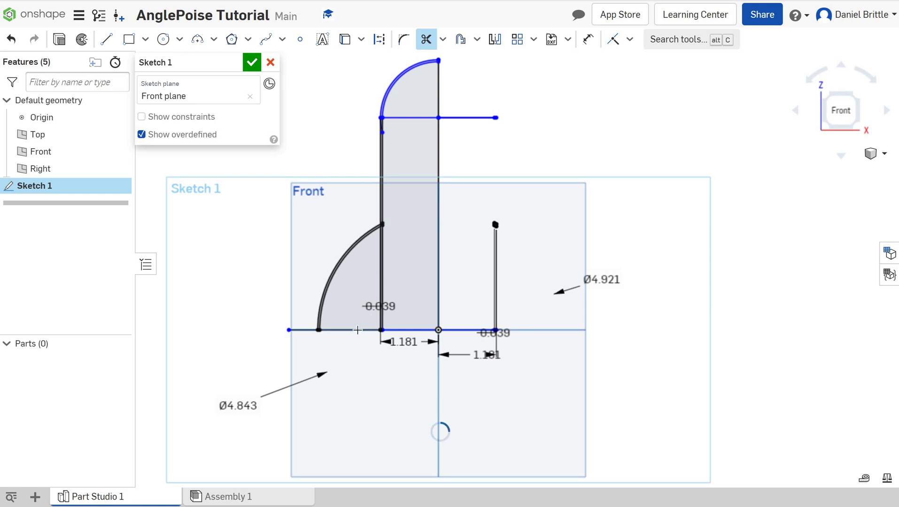
click(322, 331)
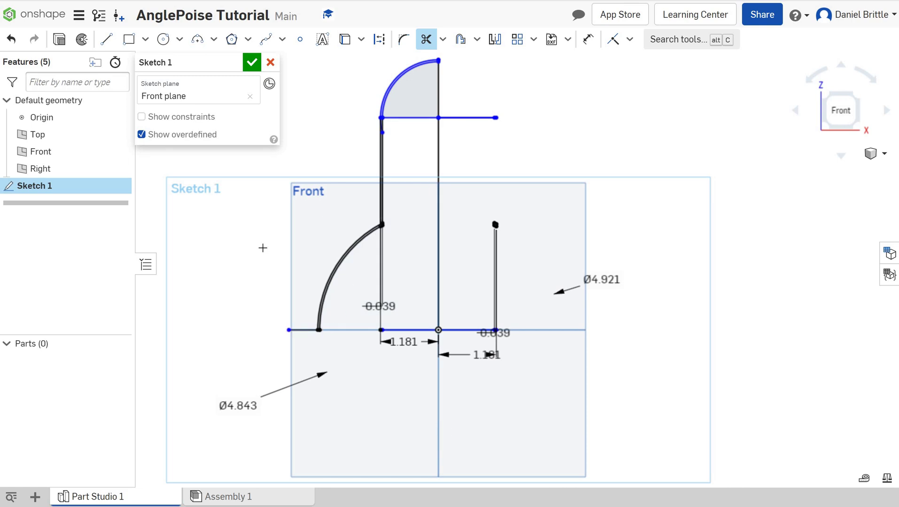
click(305, 331)
click(434, 103)
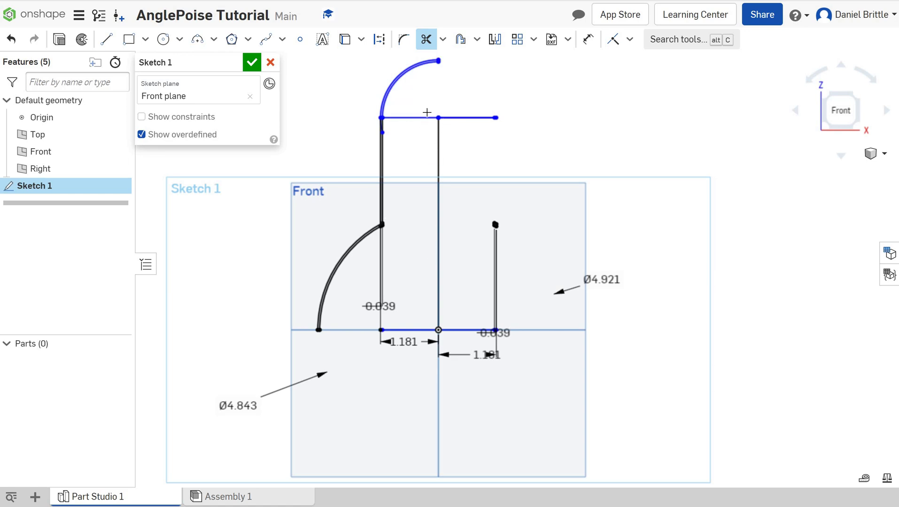
Step: Trim away the rectangles' top edges, the remaining vertical centre line and the small arc remnant between the left sides
scroll(450, 67, up, 5)
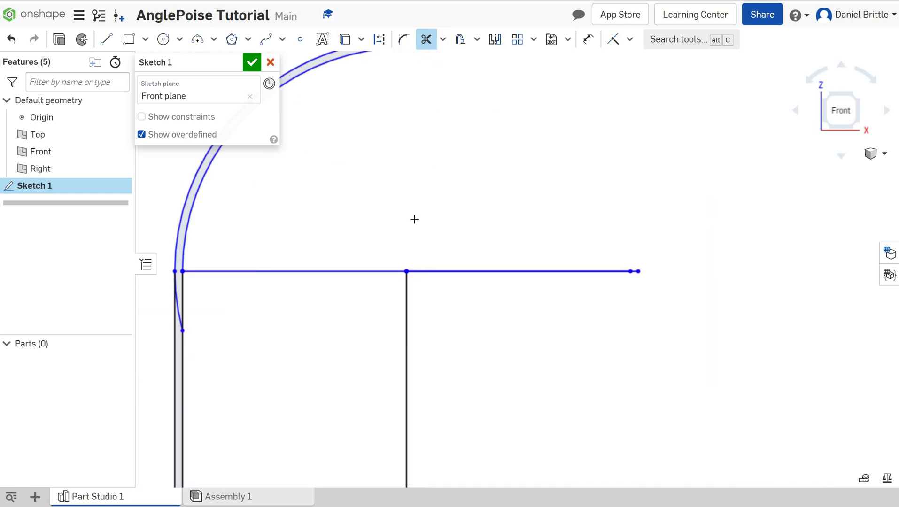
scroll(425, 221, down, 6)
scroll(470, 178, up, 11)
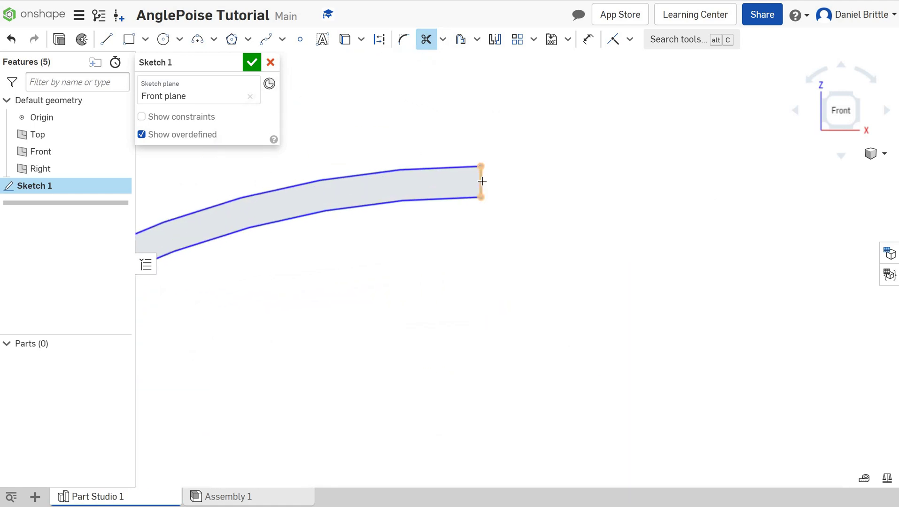
scroll(482, 179, down, 8)
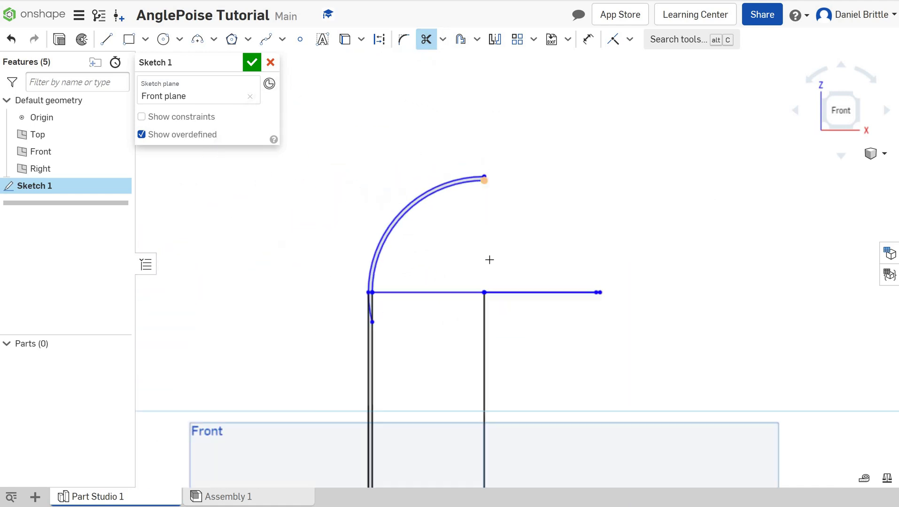
scroll(484, 284, up, 3)
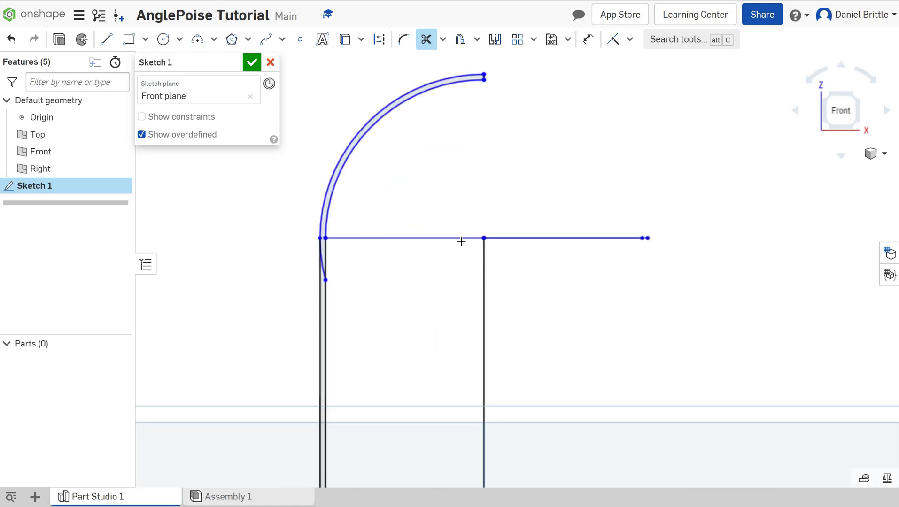
click(467, 239)
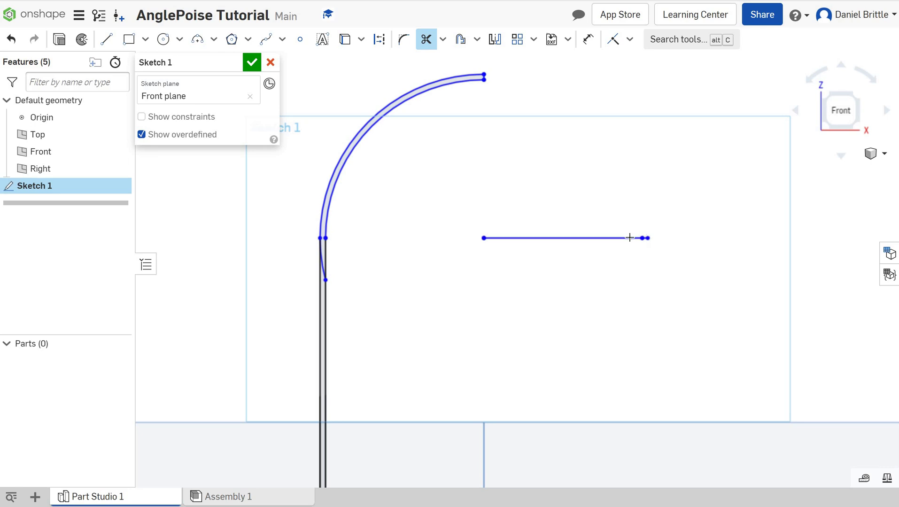
click(629, 238)
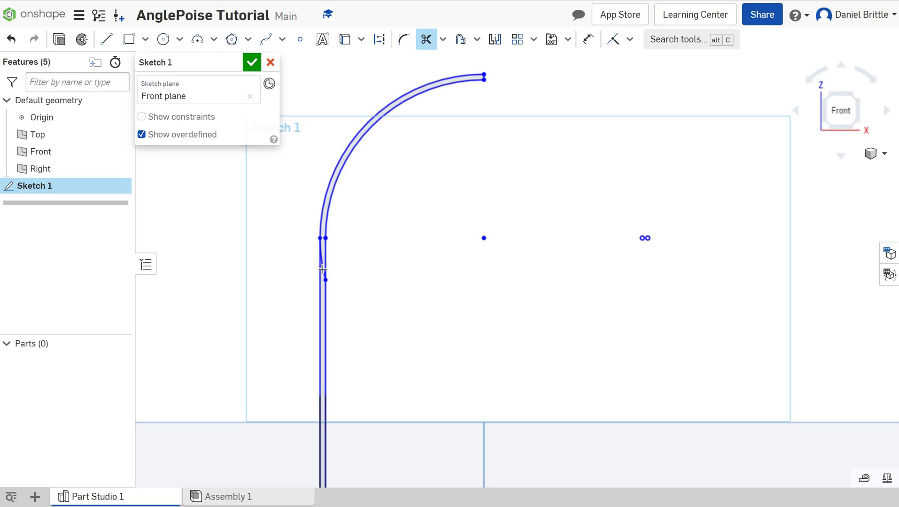
click(323, 269)
Step: Trim away the rectangles' remaining right sides and the small leftover arc segments at their upper ends
scroll(468, 216, up, 2)
scroll(467, 228, down, 5)
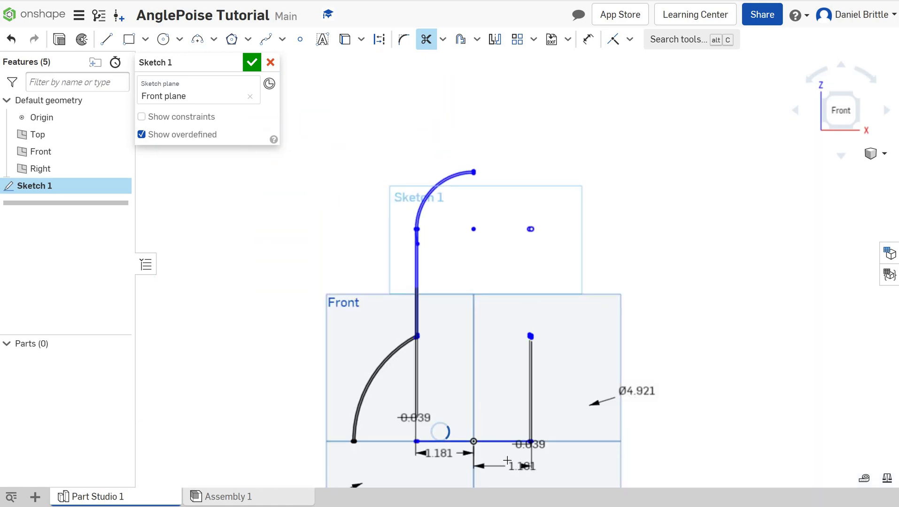
scroll(500, 456, up, 5)
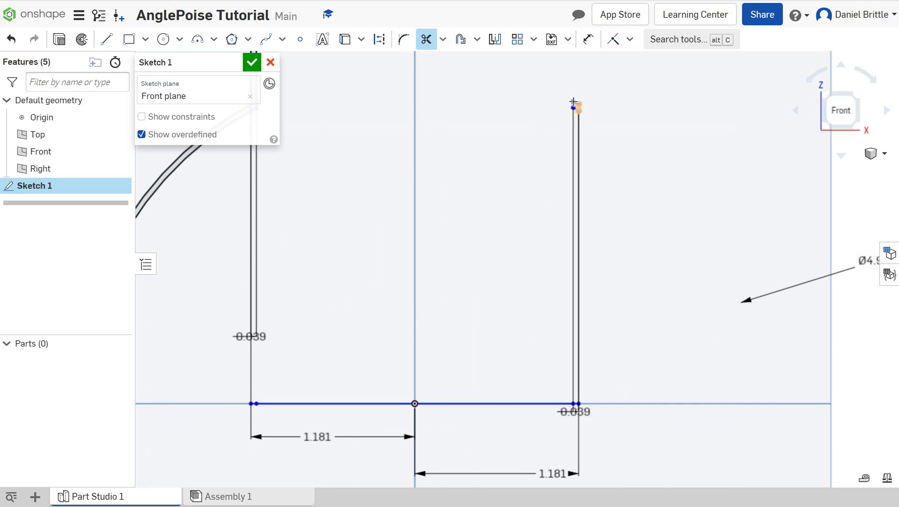
scroll(574, 102, up, 12)
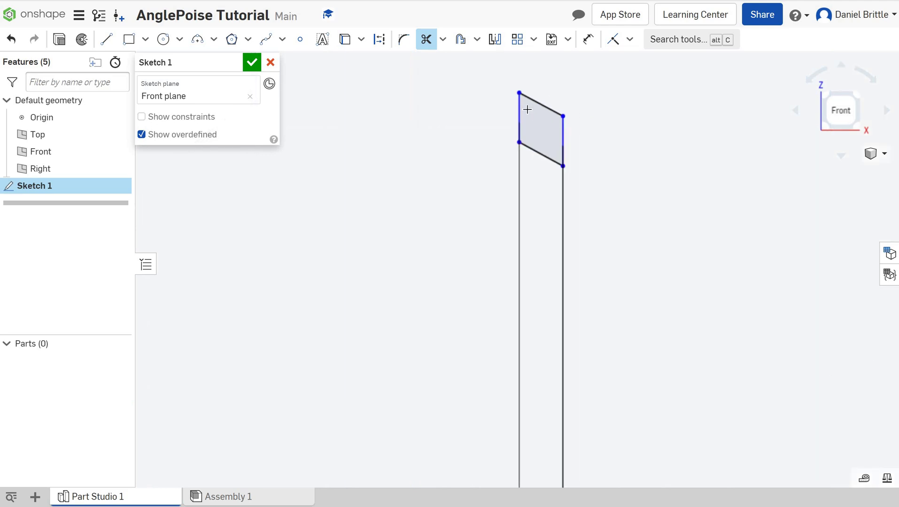
click(541, 104)
click(520, 122)
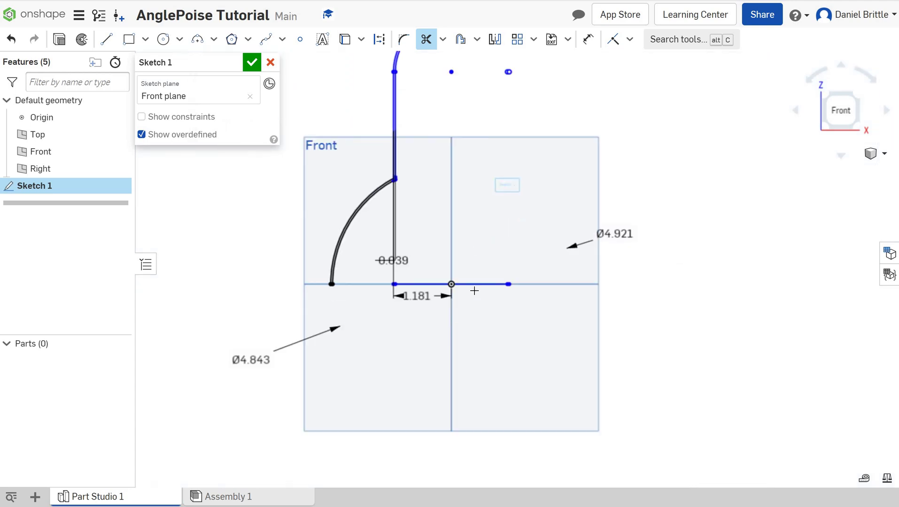
Step: Trim away the leftover horizontal base lines on both sides of the origin
scroll(475, 291, up, 5)
scroll(585, 314, up, 8)
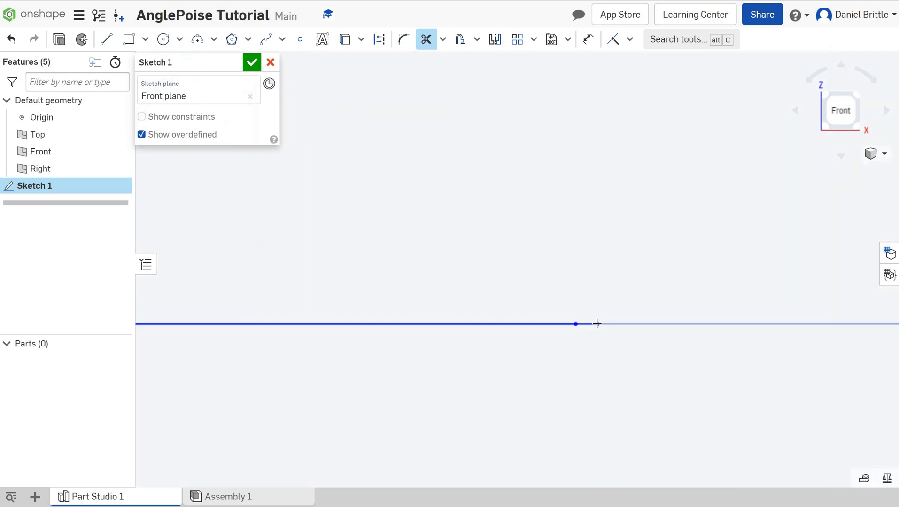
click(564, 326)
scroll(499, 303, up, 3)
scroll(499, 302, down, 5)
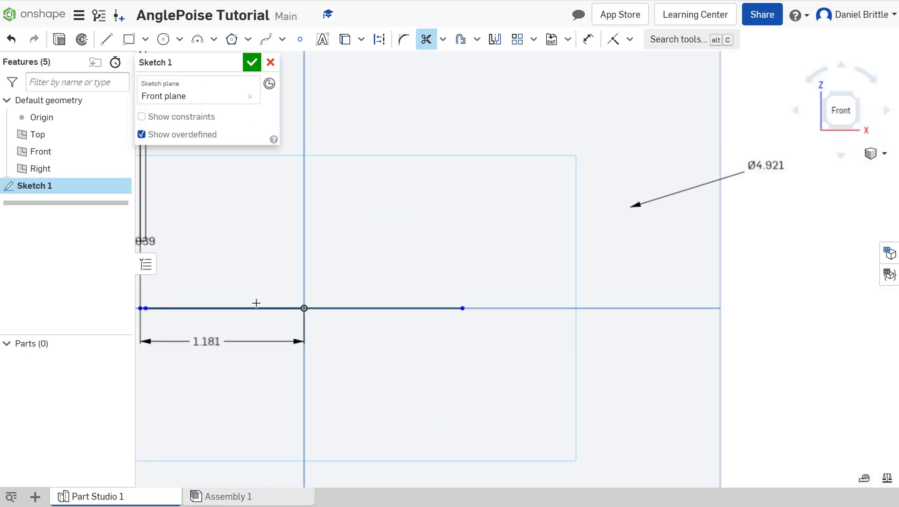
click(325, 309)
scroll(469, 244, up, 2)
scroll(283, 281, down, 3)
scroll(363, 261, up, 3)
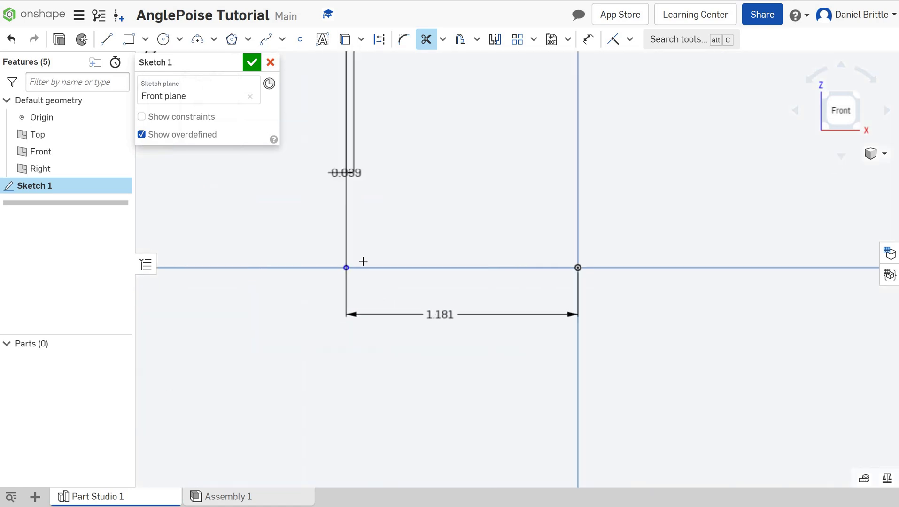
Step: Trim the leftover segments inside the thin wall where the large outer arc crosses the two vertical lines
scroll(361, 274, down, 4)
scroll(382, 279, up, 5)
scroll(421, 236, up, 1)
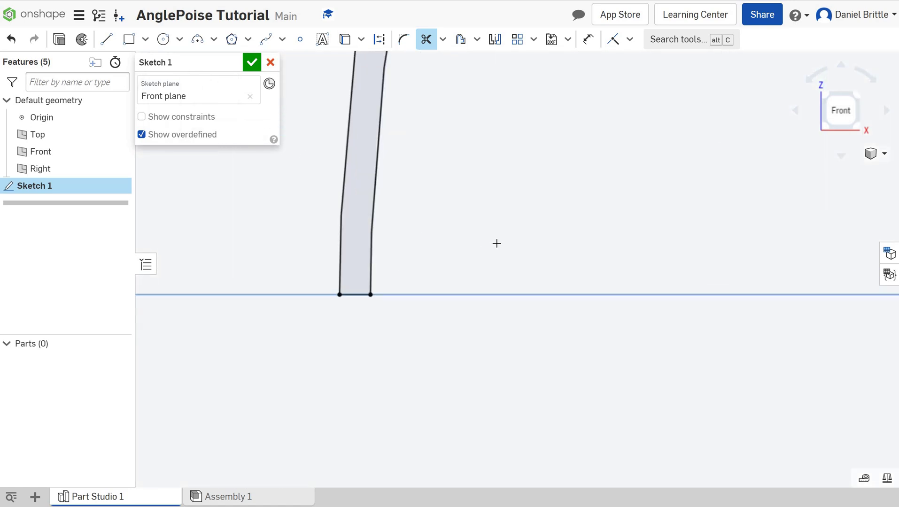
mouse_move(444, 199)
middle_down()
mouse_move(435, 359)
mouse_move(546, 152)
mouse_move(500, 304)
mouse_move(570, 128)
mouse_move(520, 265)
mouse_move(607, 88)
middle_up()
middle_drag(505, 287, 552, 183)
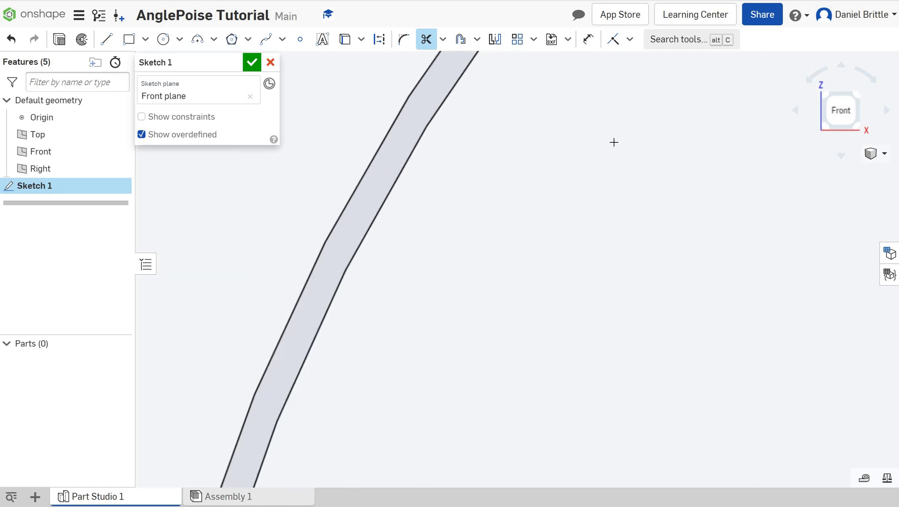
scroll(660, 74, up, 10)
scroll(653, 70, down, 10)
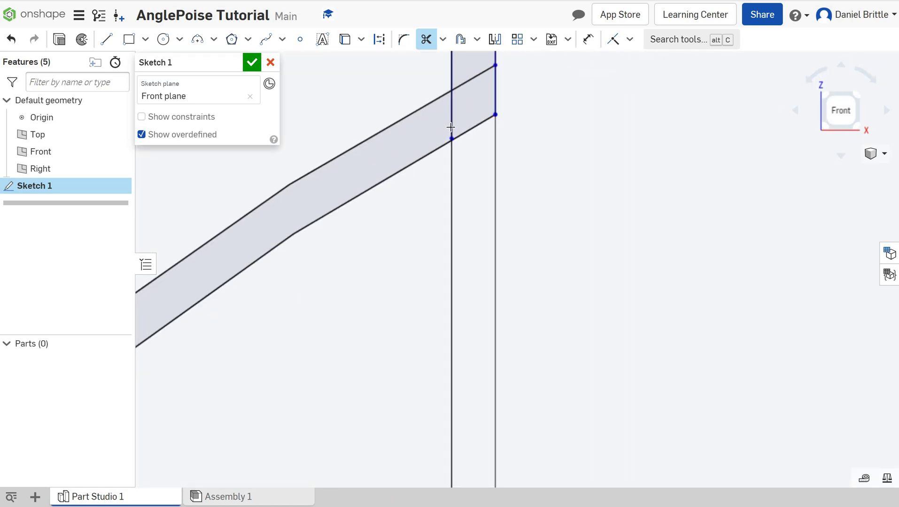
click(473, 79)
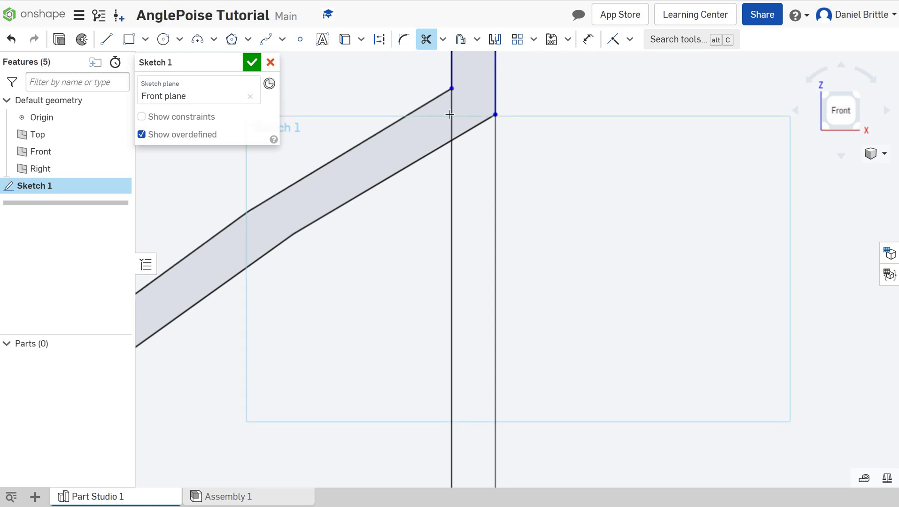
Step: Check the profile's arc-to-wall junctions and upper arc for leftover segments, and finish the sketch
scroll(525, 123, up, 5)
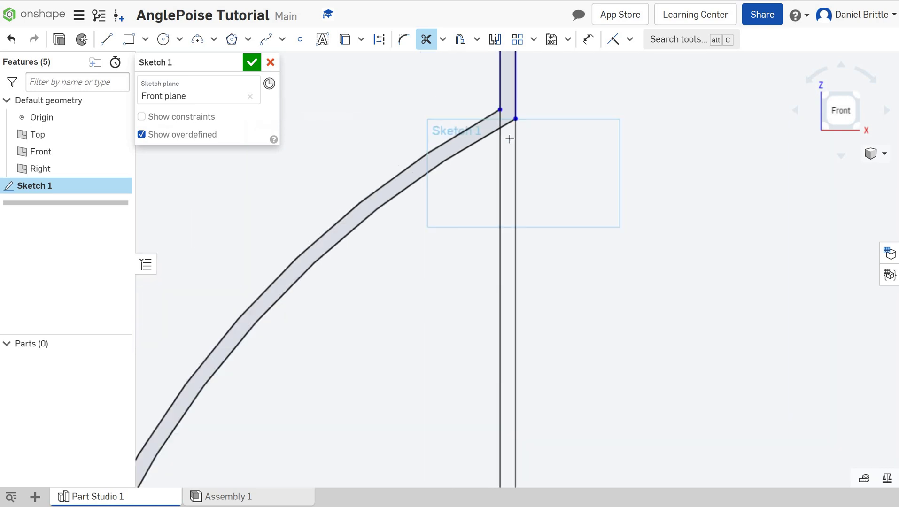
scroll(535, 121, up, 4)
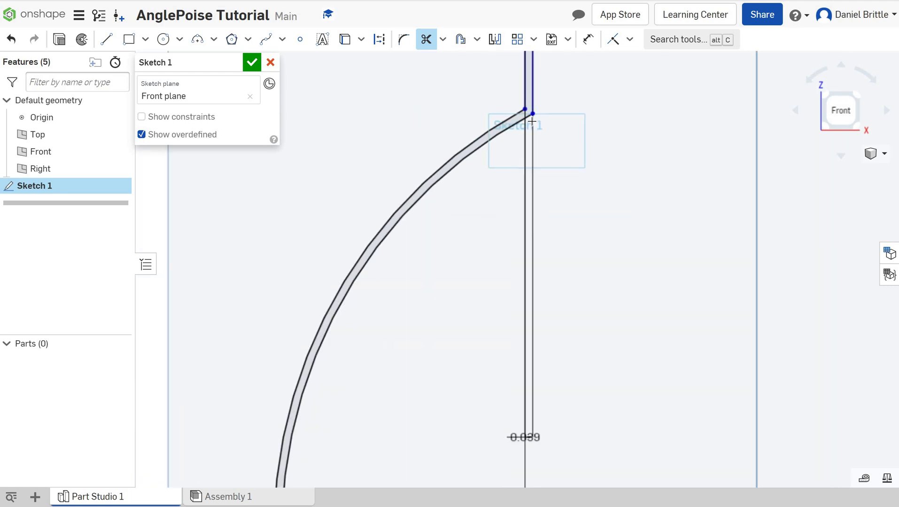
scroll(535, 117, down, 4)
scroll(491, 152, down, 5)
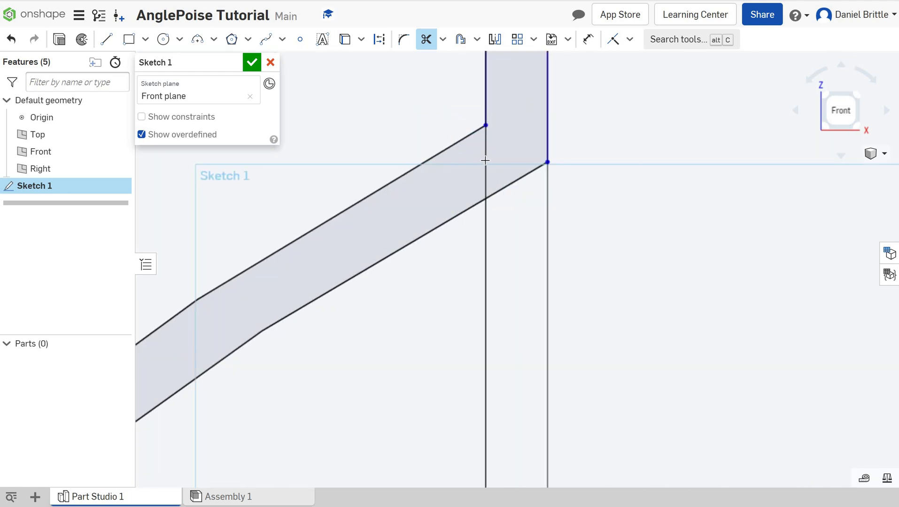
scroll(516, 150, up, 5)
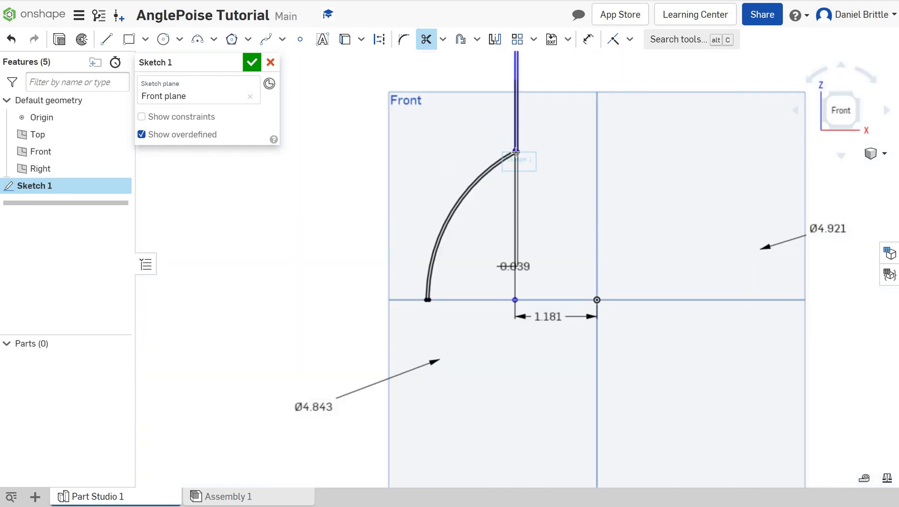
scroll(518, 146, down, 4)
scroll(519, 100, up, 6)
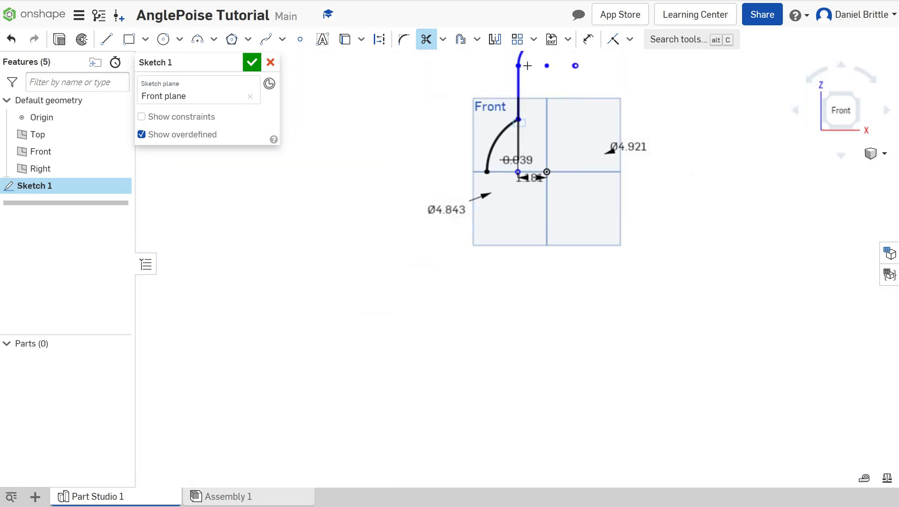
scroll(493, 176, down, 6)
scroll(447, 205, down, 5)
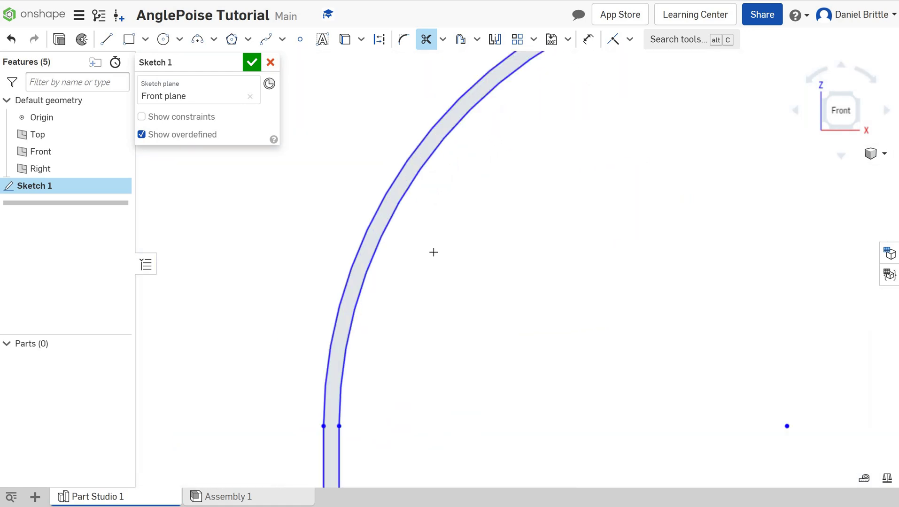
scroll(625, 75, down, 1)
scroll(676, 80, up, 4)
scroll(611, 193, up, 3)
scroll(606, 192, down, 2)
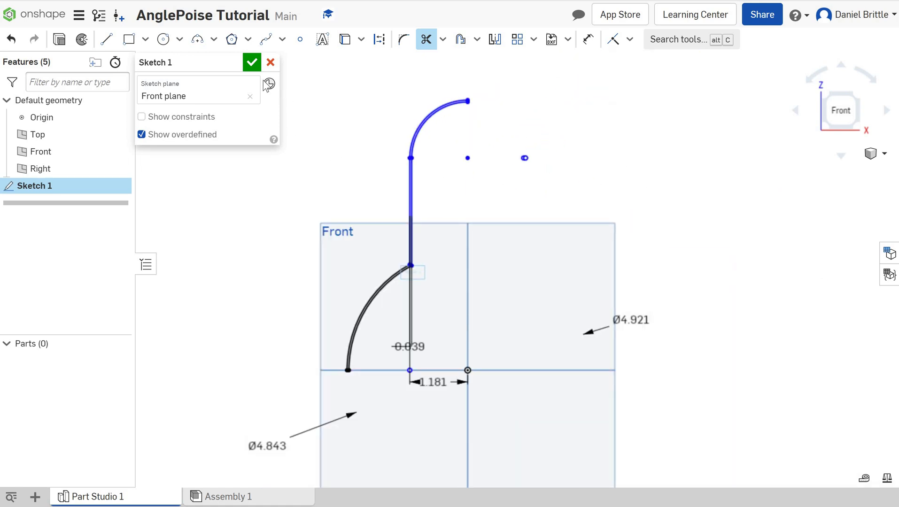
key(Return)
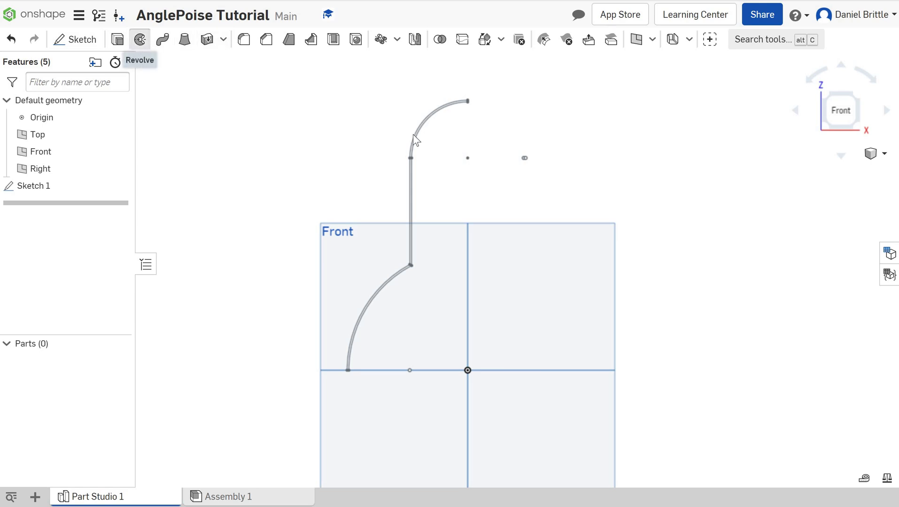
Step: Revolve the thin profile region as a new solid around the short vertical edge at the upper arc's end
click(140, 40)
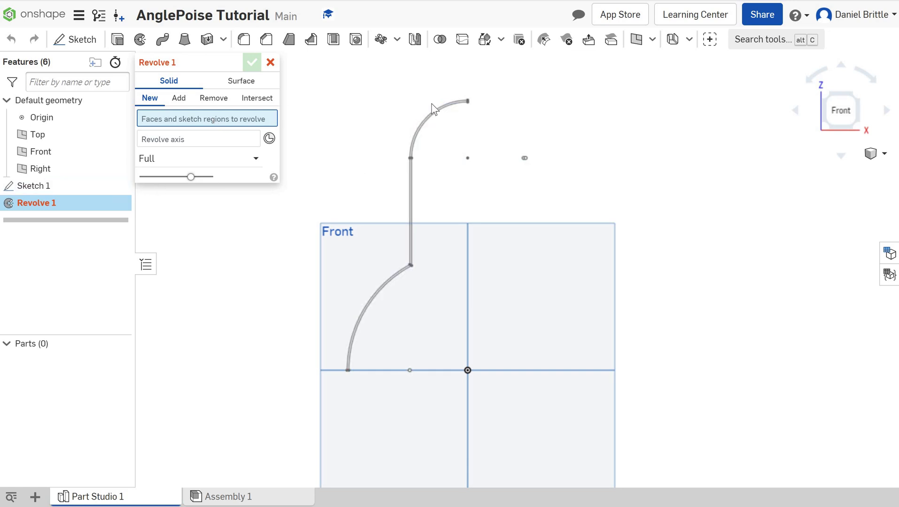
scroll(431, 104, up, 2)
click(455, 118)
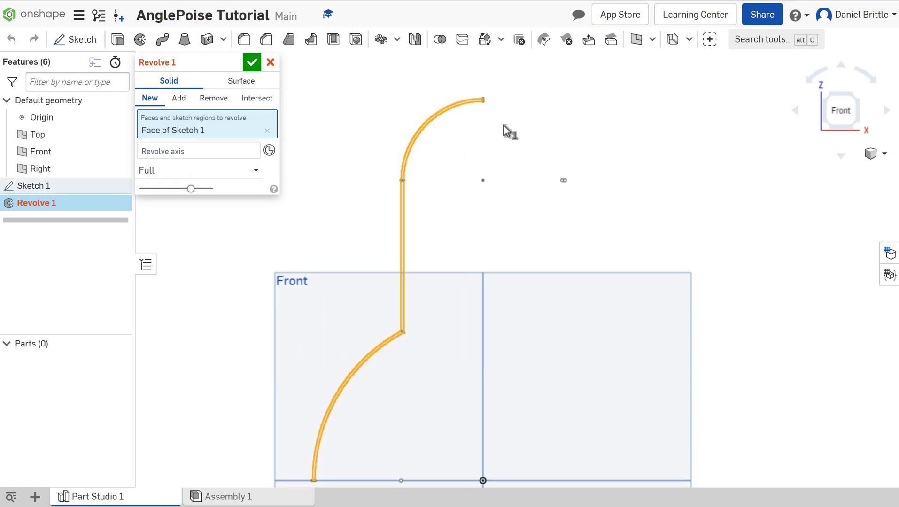
click(206, 154)
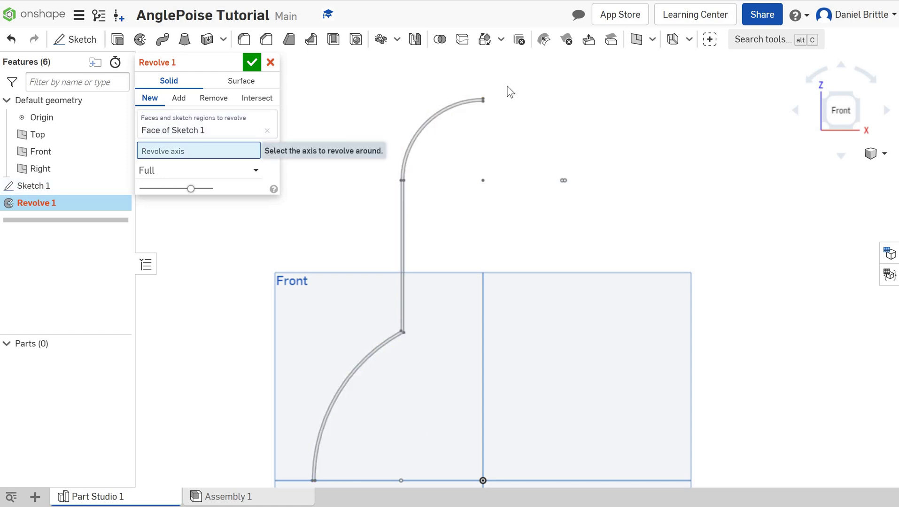
scroll(428, 120, down, 3)
scroll(437, 141, up, 8)
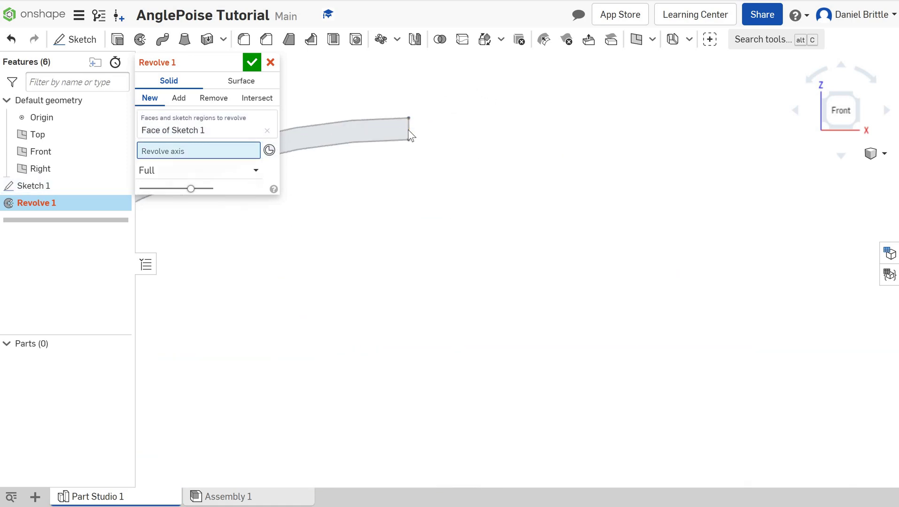
click(455, 173)
scroll(449, 203, down, 10)
right_drag(516, 273, 364, 206)
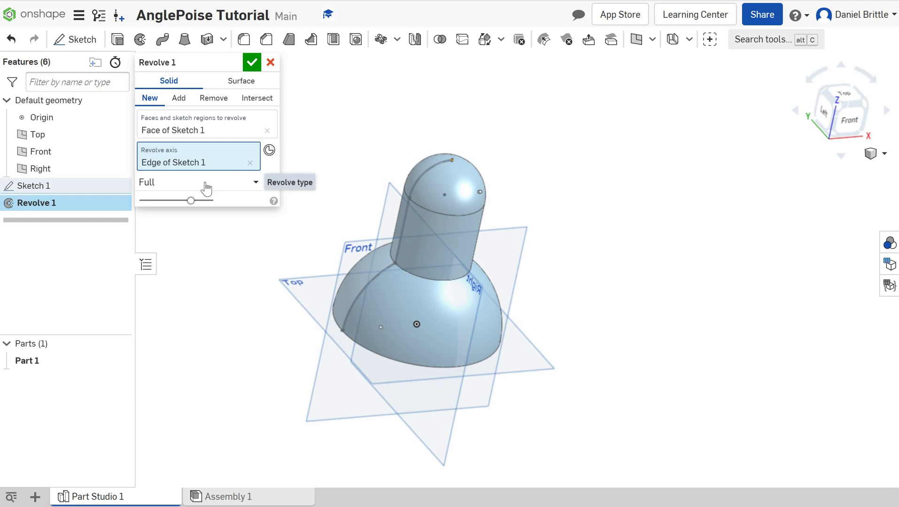
Step: Set the revolve type to Full, accept the feature, and view the hollow part from below
click(177, 184)
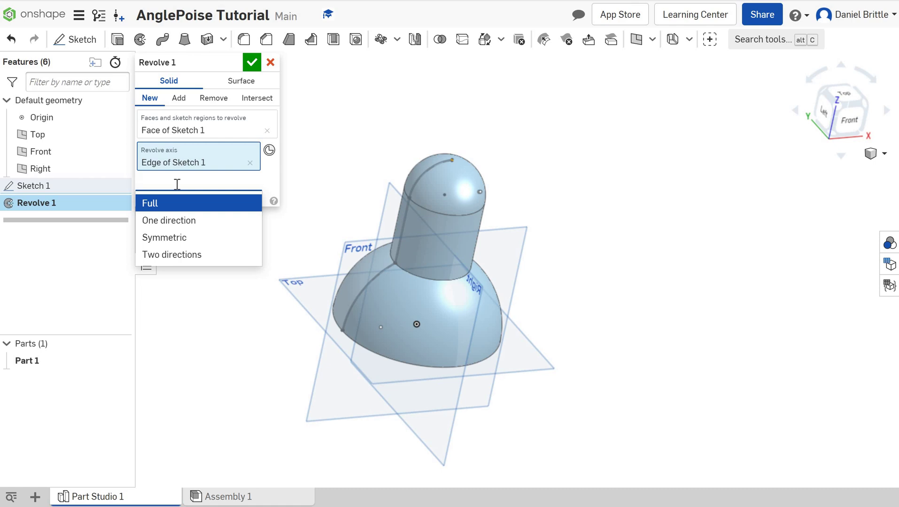
click(181, 207)
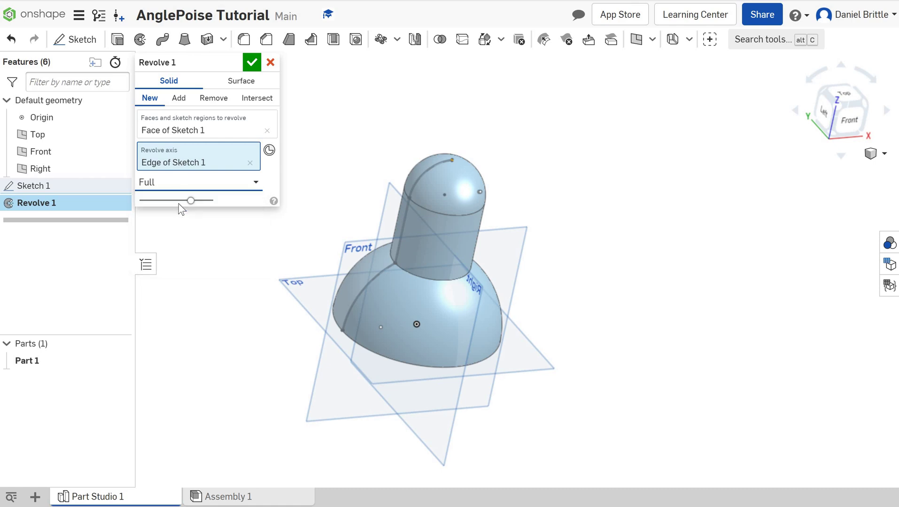
click(255, 64)
right_drag(492, 180, 511, 250)
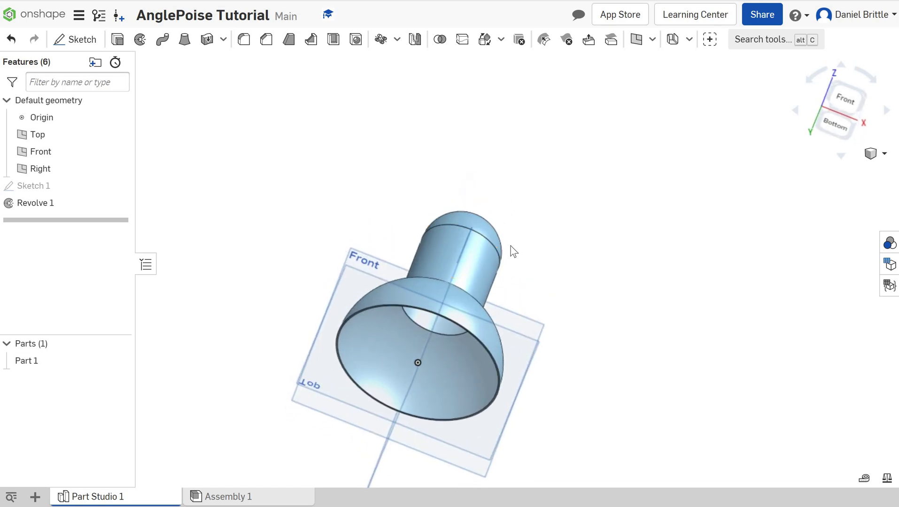